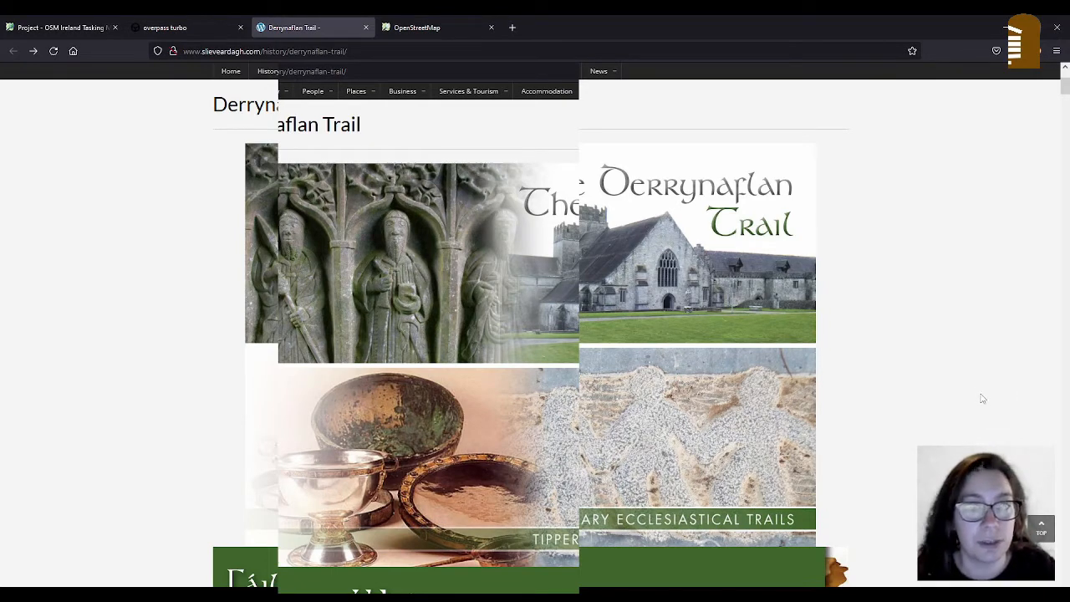
Review the OSM Ireland tasking project's instructions and map, and the Derrynaflan source query results in overpass turbo
click(29, 29)
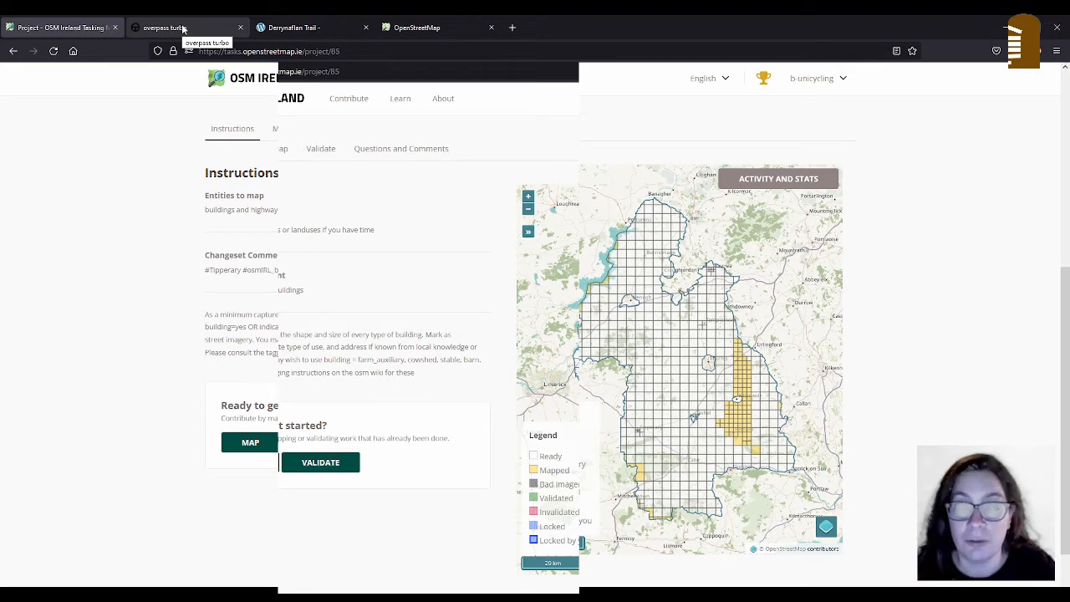
click(183, 29)
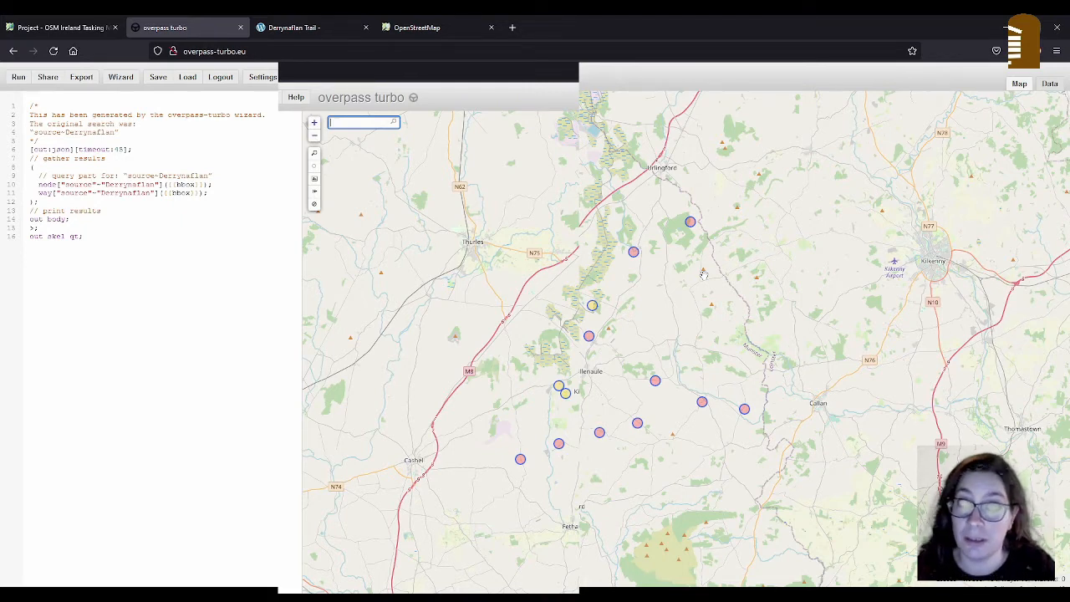
Switch to OpenStreetMap, examine the buildings and roads around Slieveardagh Heritage Centre, and reload the map
click(438, 30)
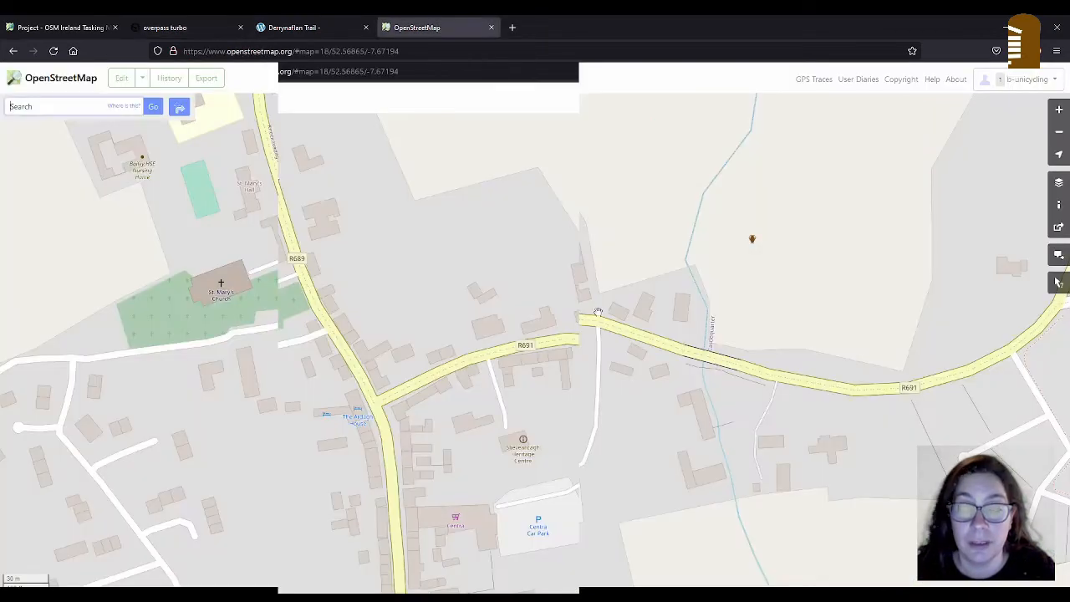
scroll(512, 466, up, 1)
scroll(557, 433, down, 1)
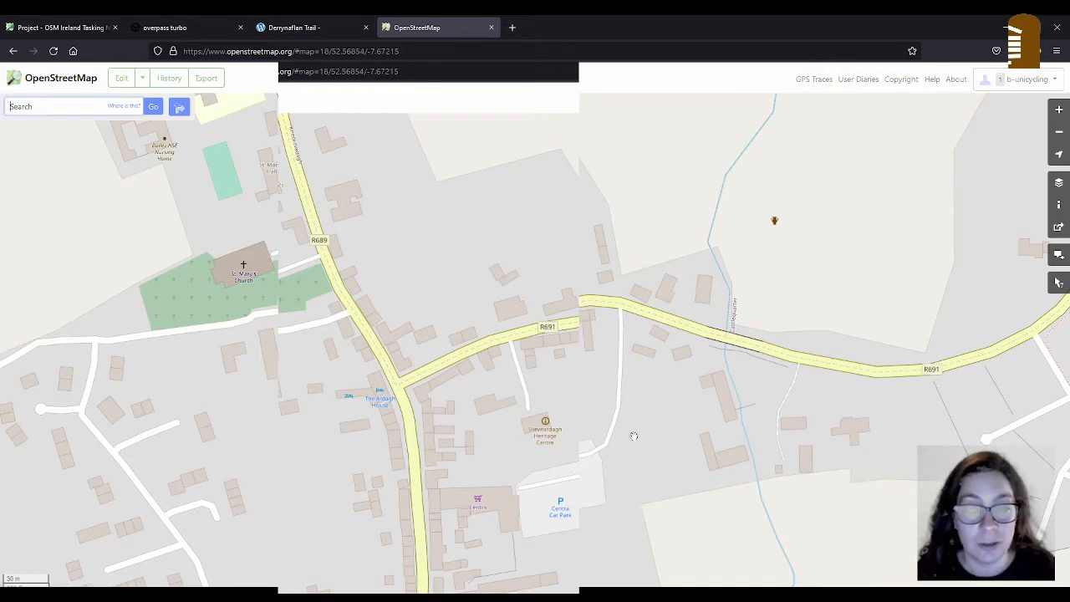
drag(633, 432, 618, 392)
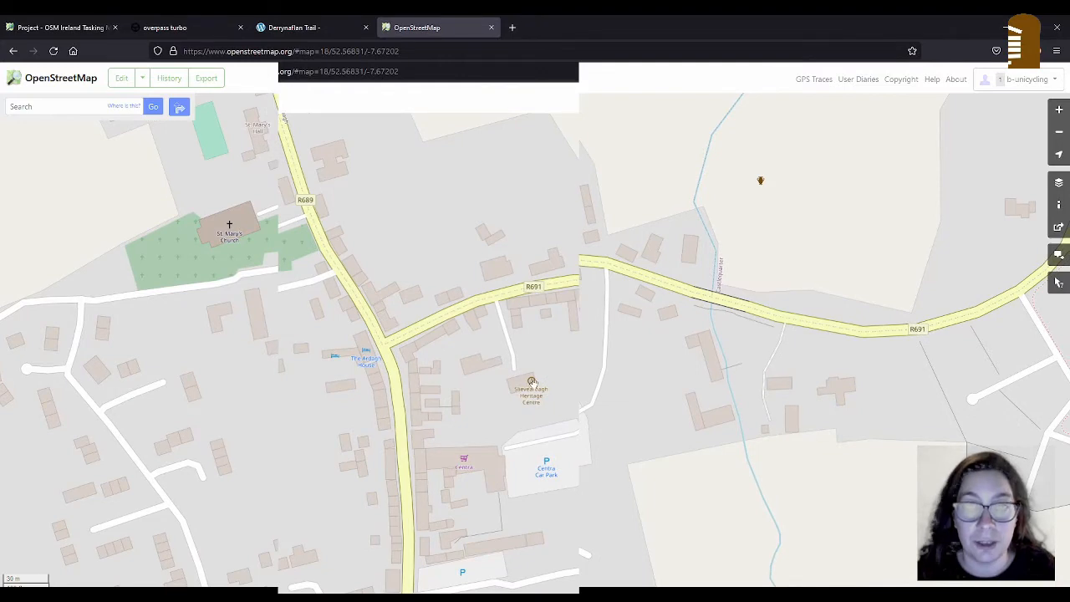
scroll(530, 387, up, 1)
scroll(519, 382, down, 1)
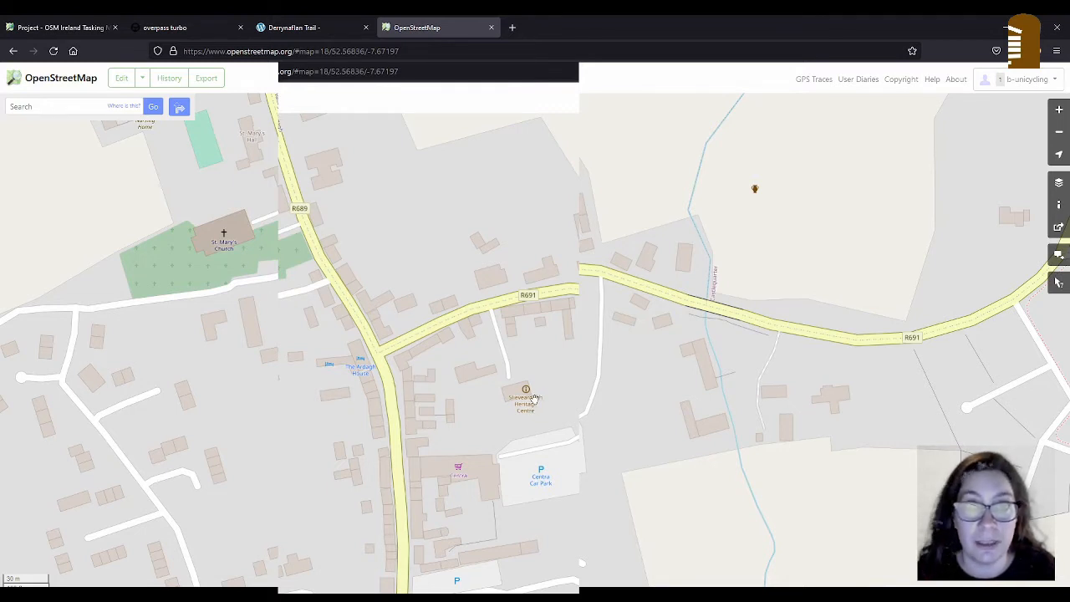
double_click(323, 52)
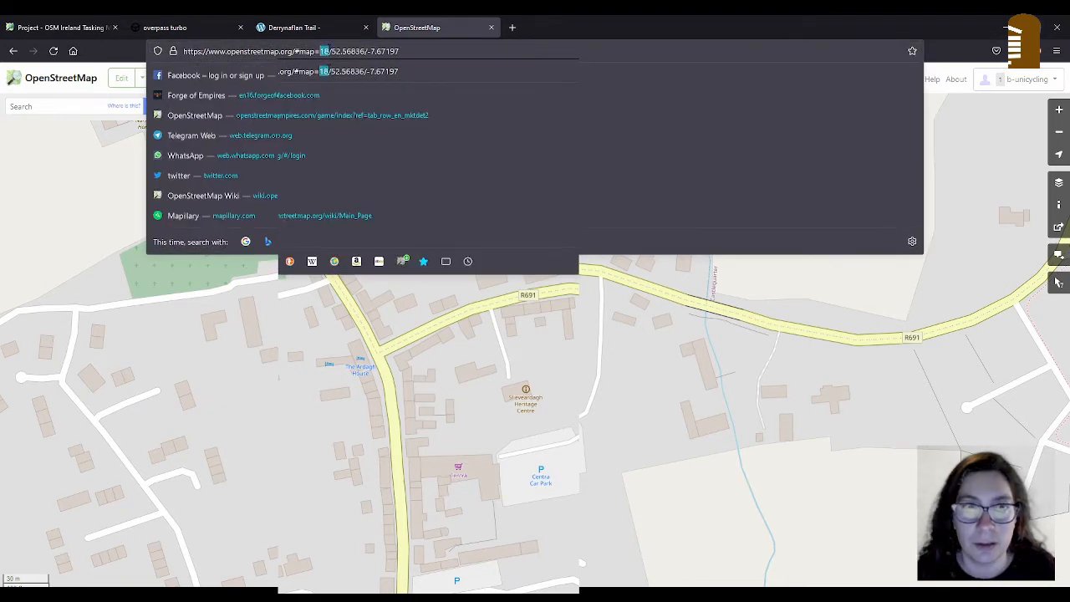
click(390, 330)
scroll(522, 392, up, 1)
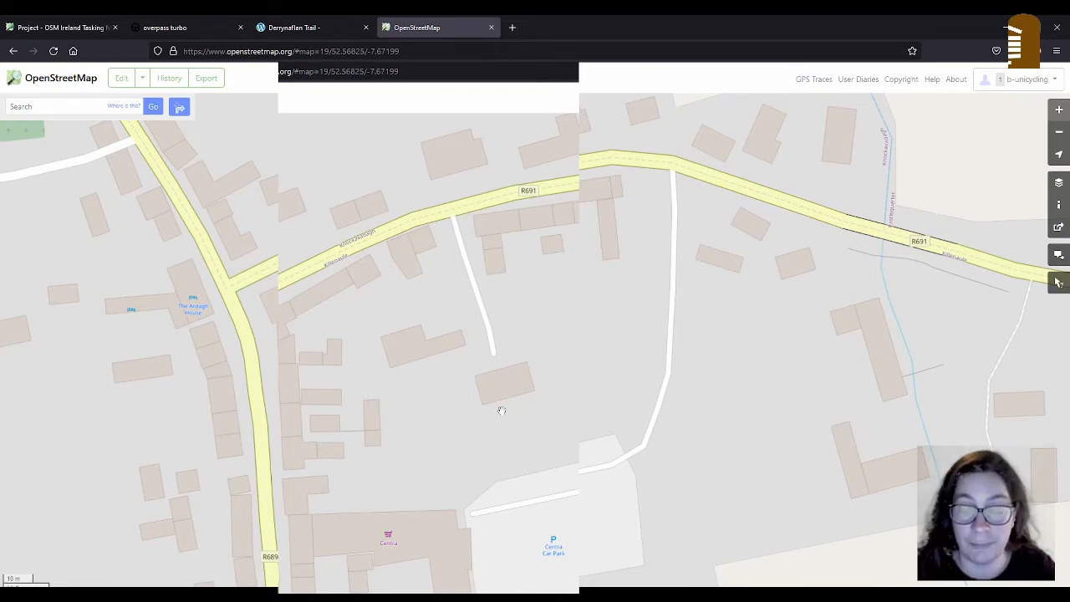
key(F5)
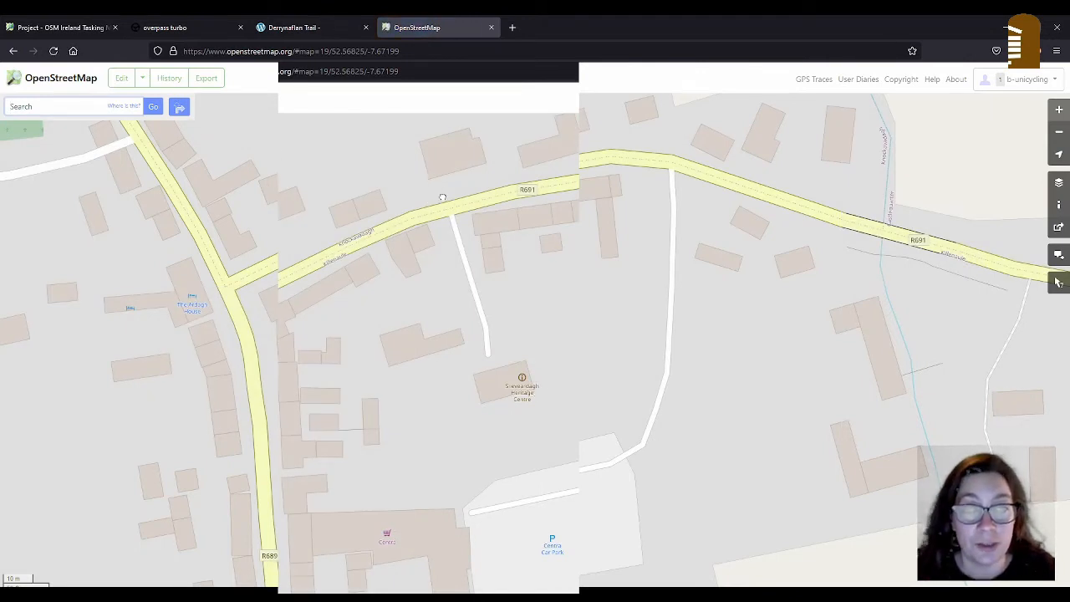
Open the area around the heritage centre for editing and discard the unsaved changes from the previous session
drag(442, 197, 456, 268)
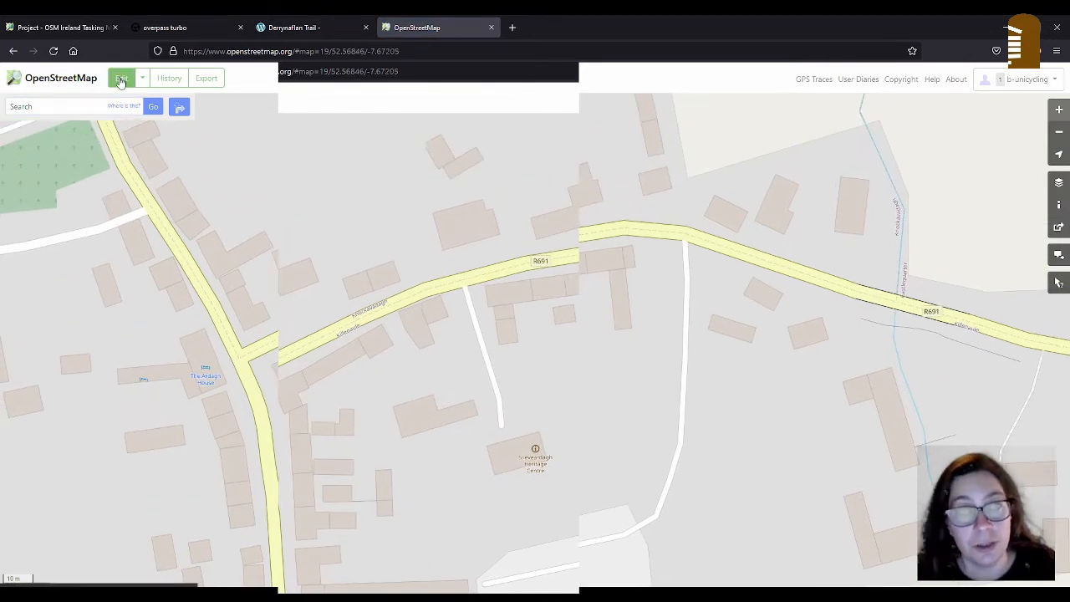
click(122, 80)
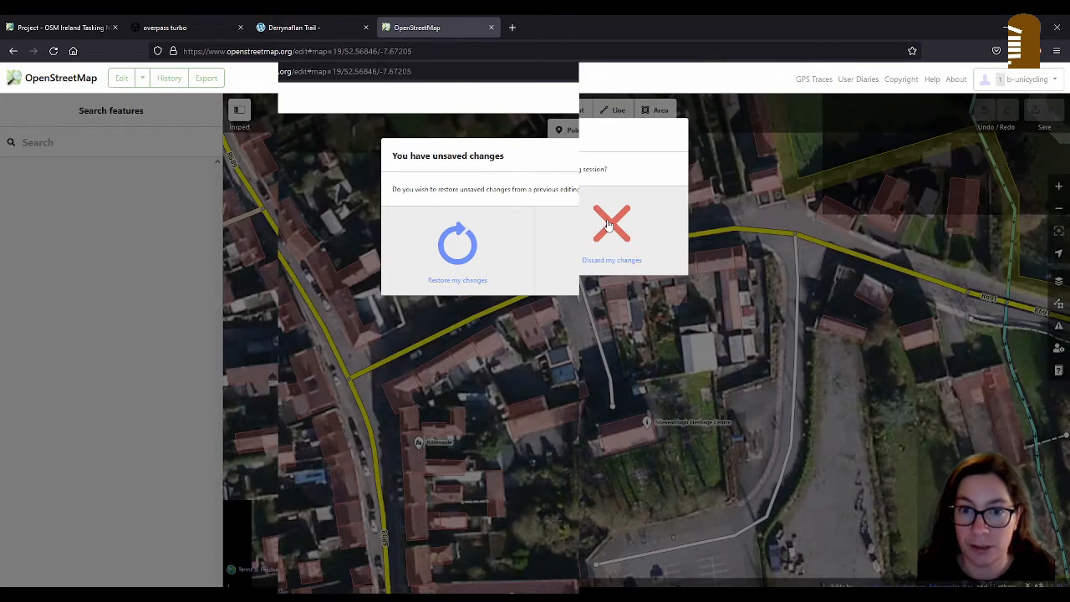
click(611, 224)
click(609, 221)
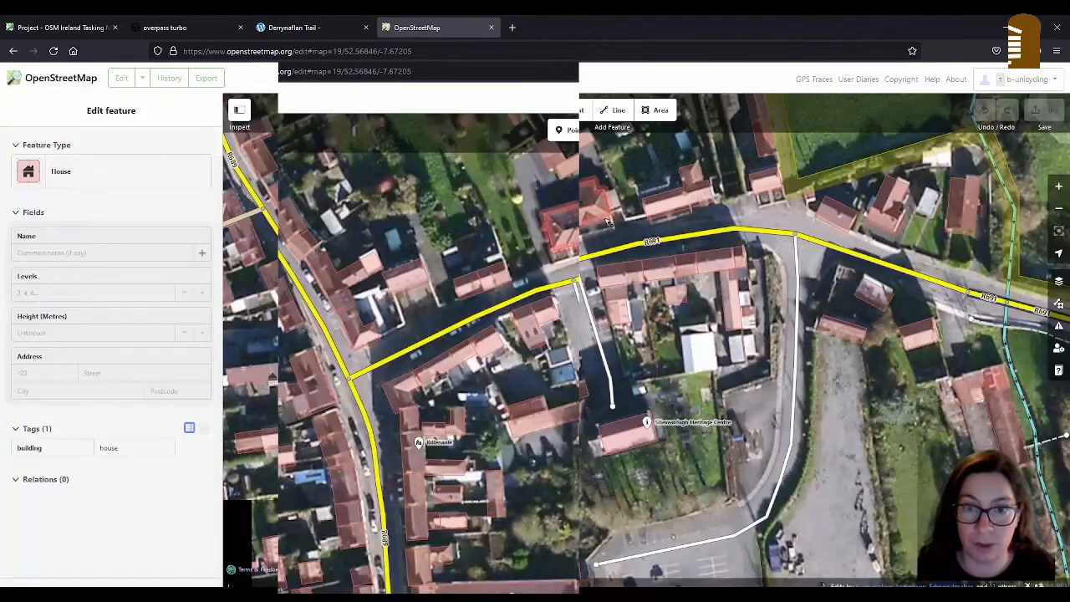
Inspect the tags of the church building and of the Slieveardagh Heritage Centre point on it
click(627, 432)
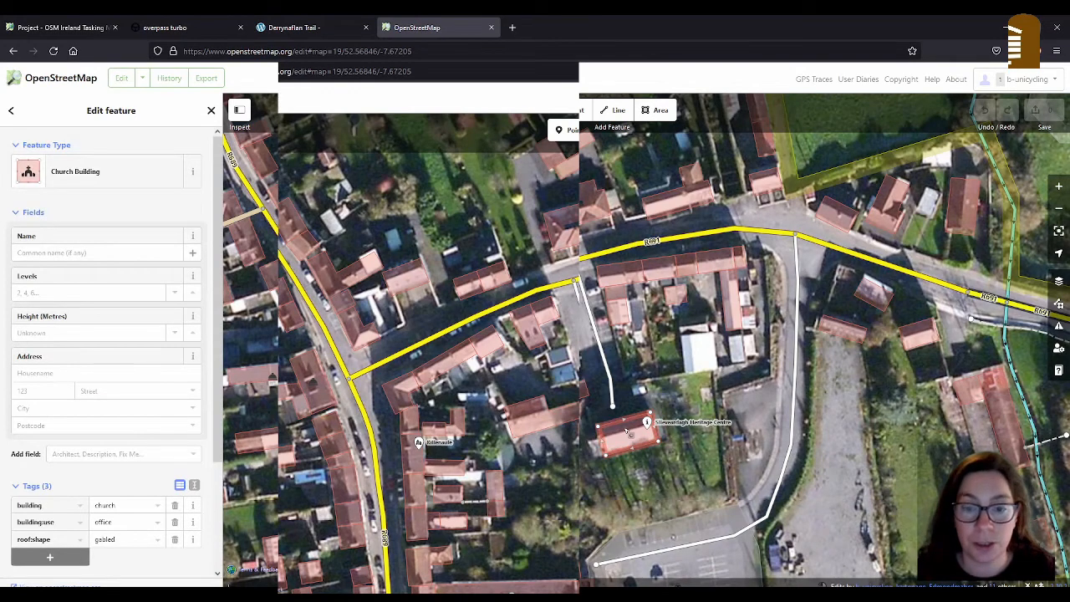
scroll(100, 401, down, 1)
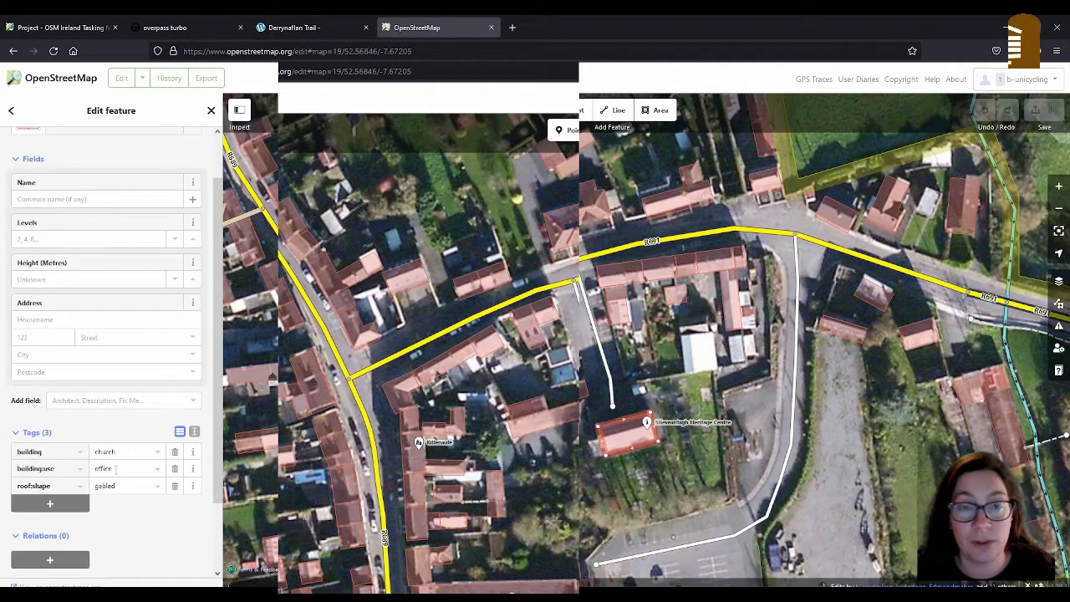
click(656, 465)
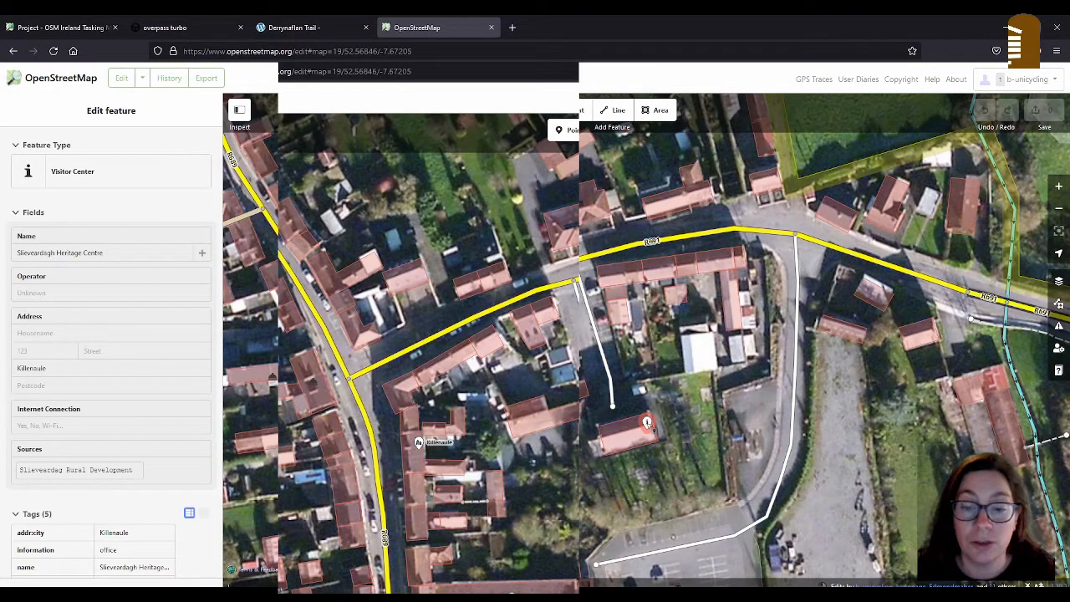
click(648, 423)
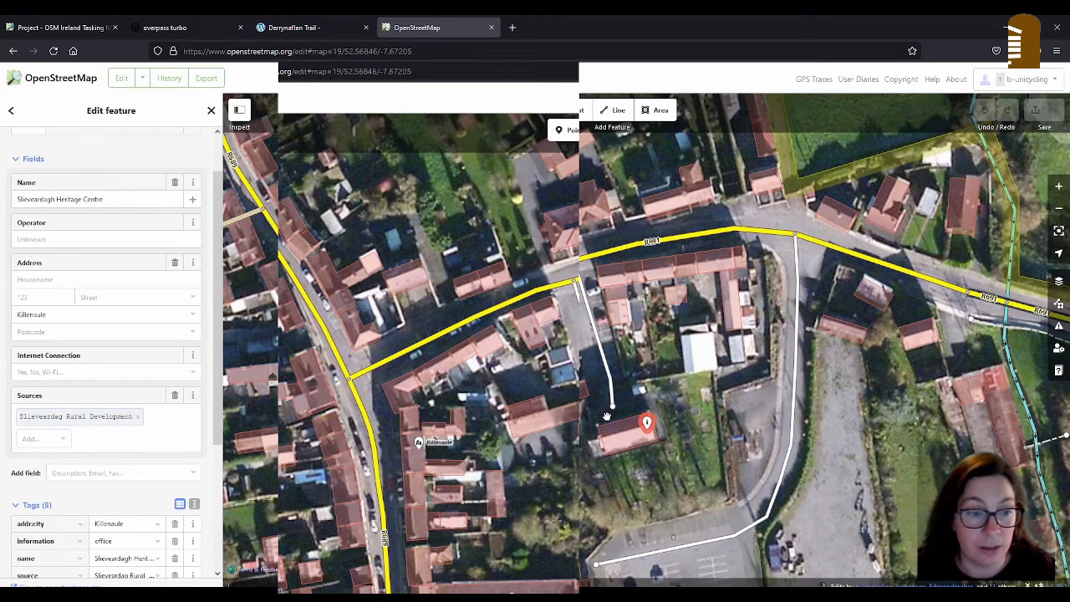
Switch to the Derrynaflan Trail web page and read the brochure's introduction for the old church in Killenaule
click(284, 28)
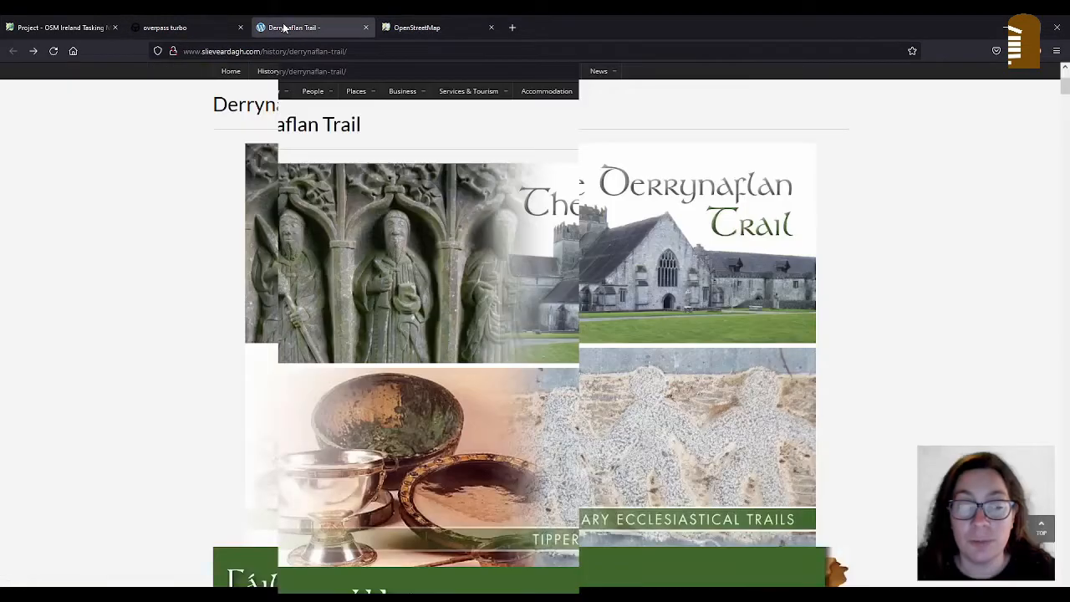
scroll(190, 205, down, 5)
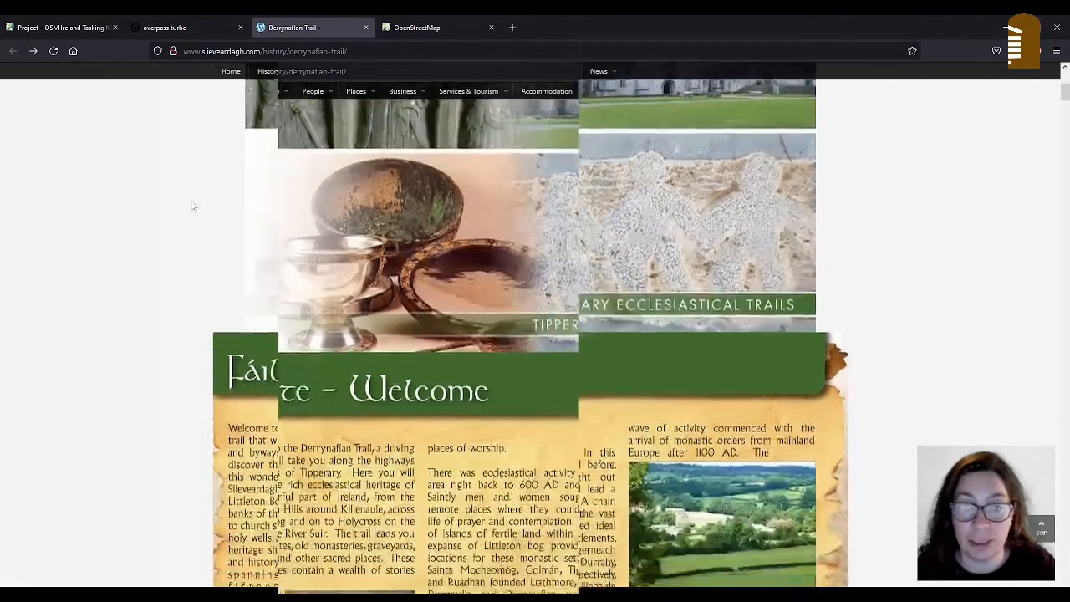
scroll(191, 204, down, 1)
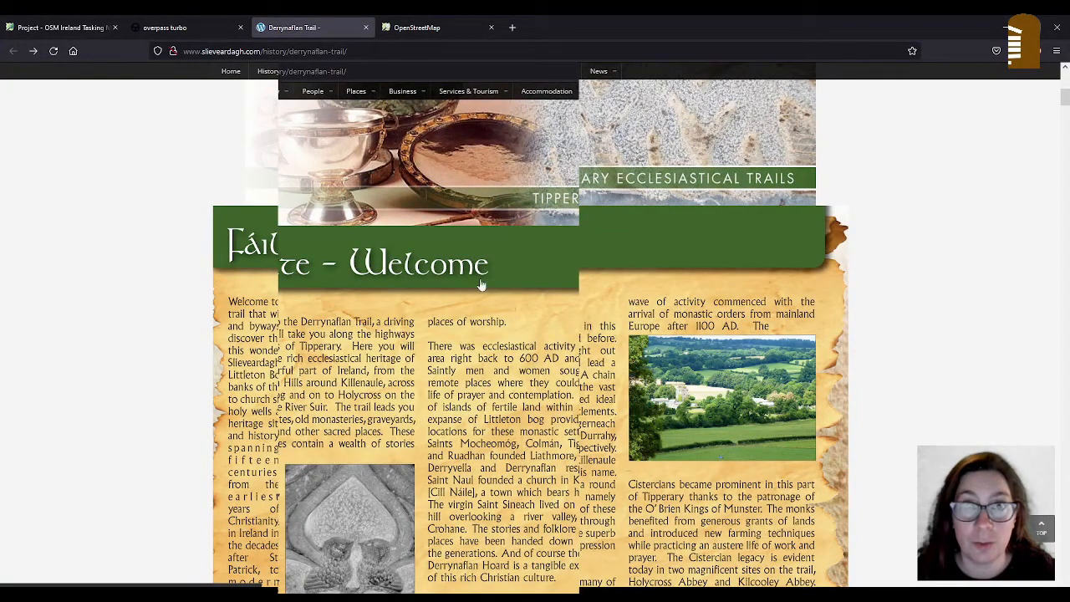
scroll(500, 317, down, 2)
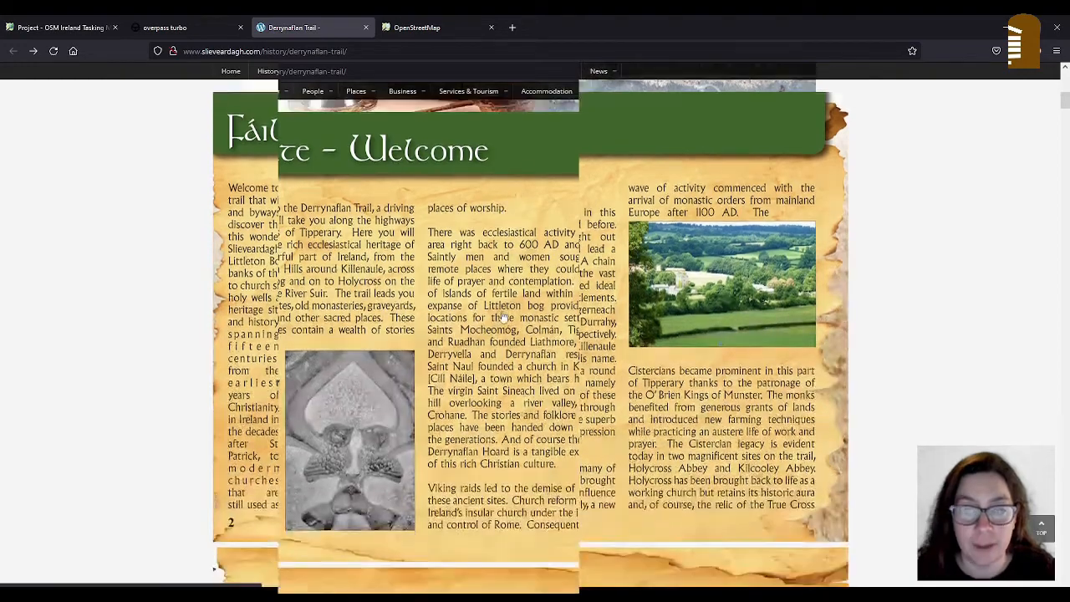
scroll(503, 317, down, 10)
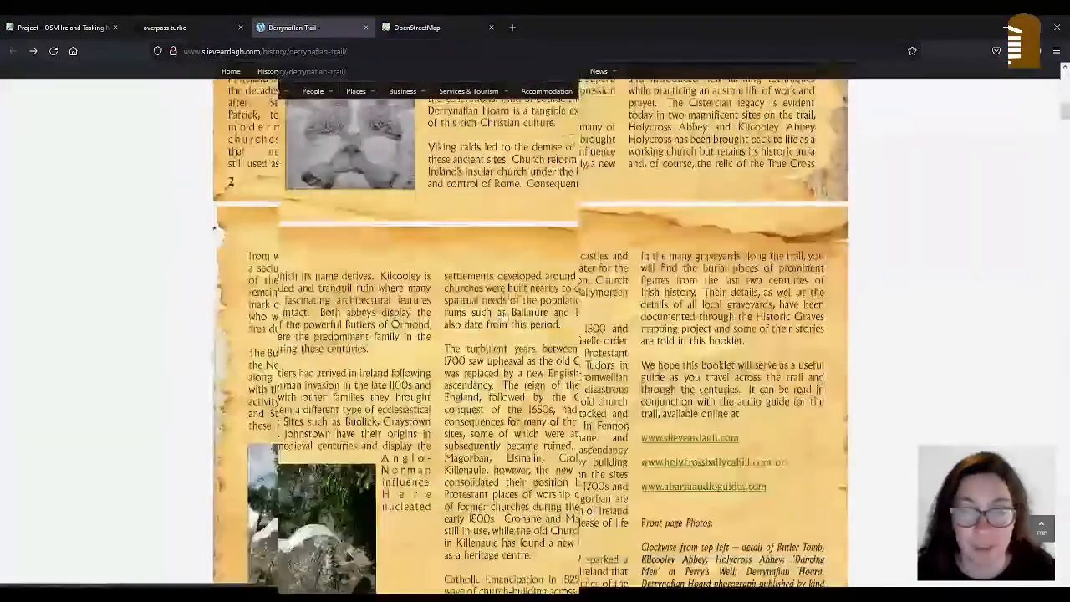
scroll(501, 316, down, 5)
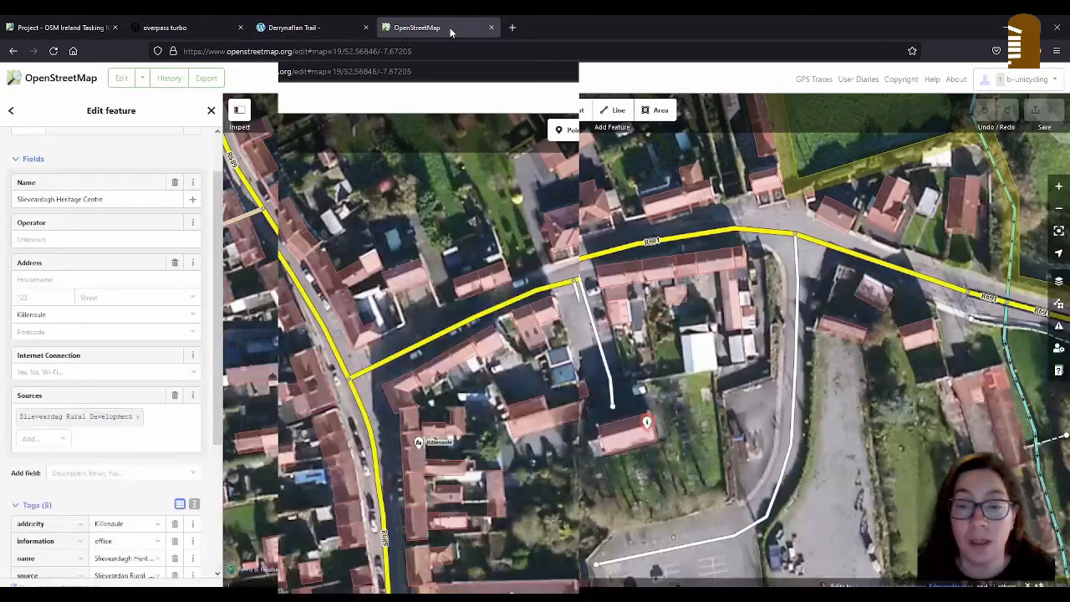
Return to the OpenStreetMap editor and name the R691 road segment north of the heritage centre River Street
click(452, 30)
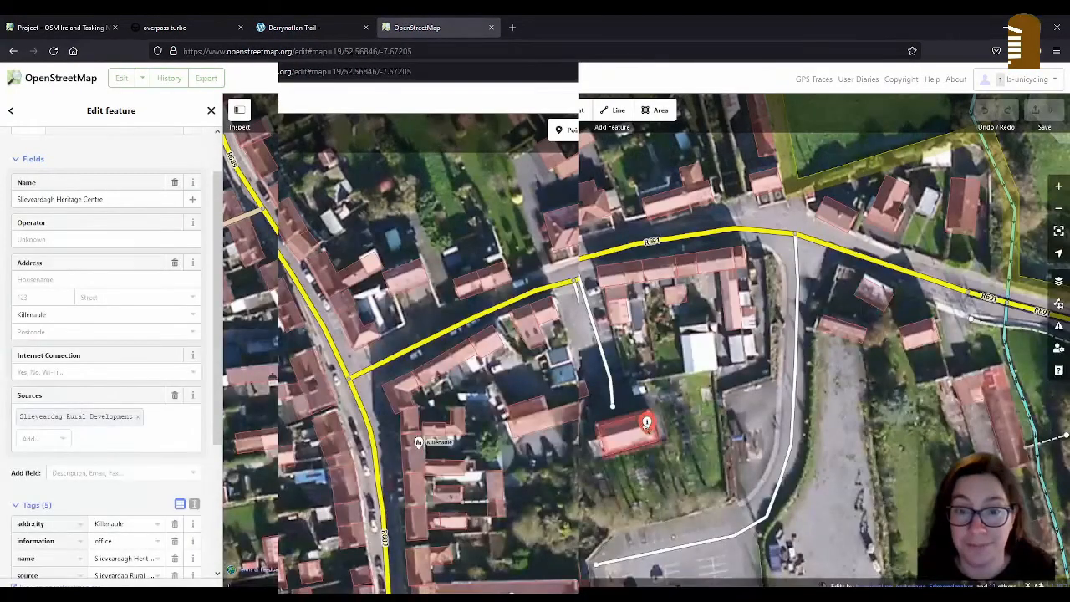
click(640, 247)
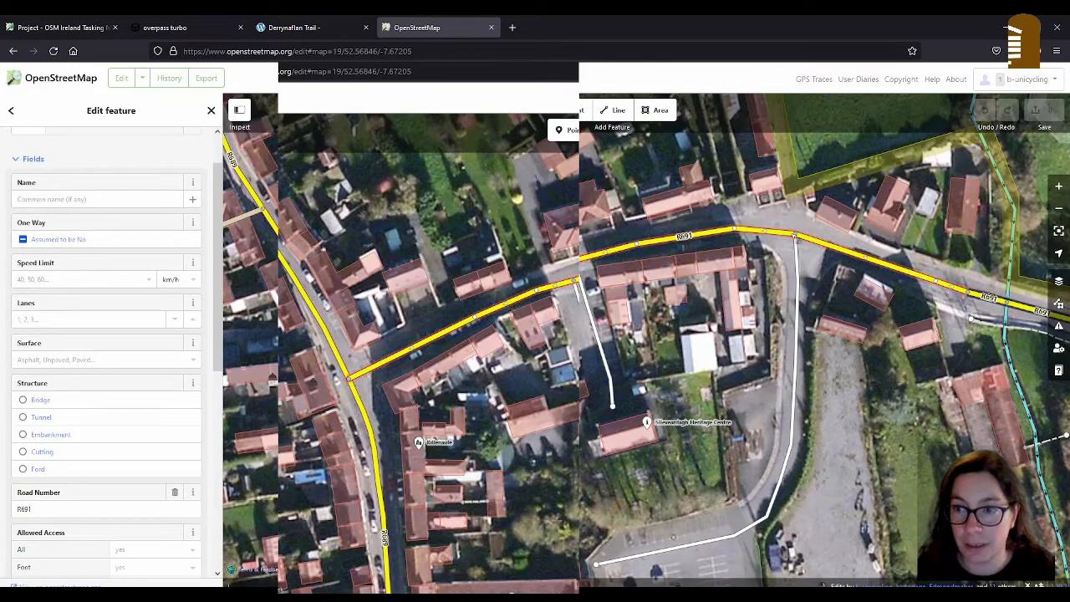
click(82, 194)
text(River Street)
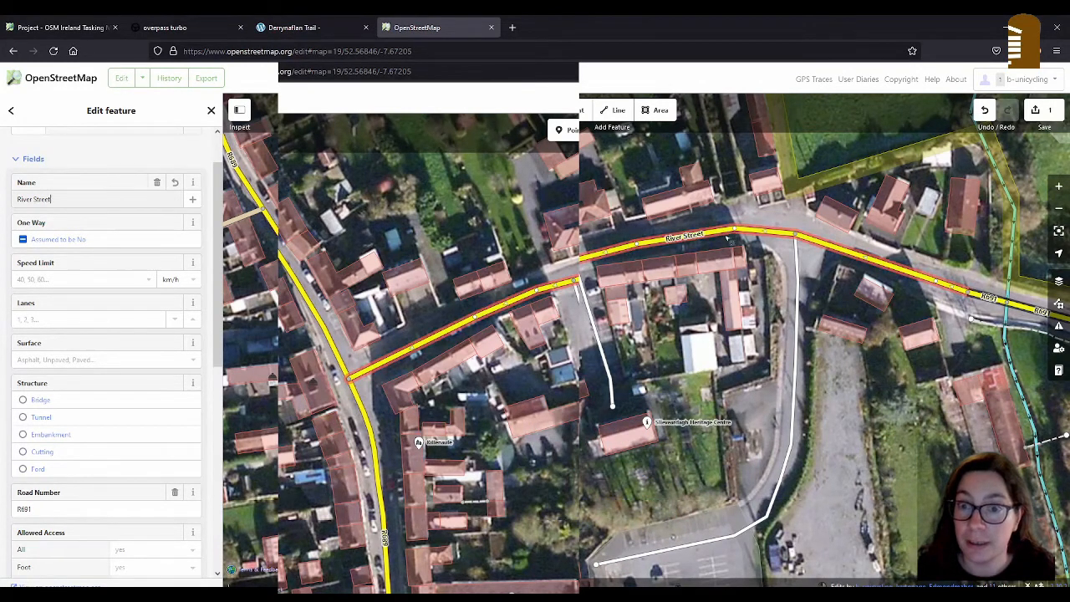
Set the street in the Slieveardagh Heritage Centre point's address to River Street
click(647, 422)
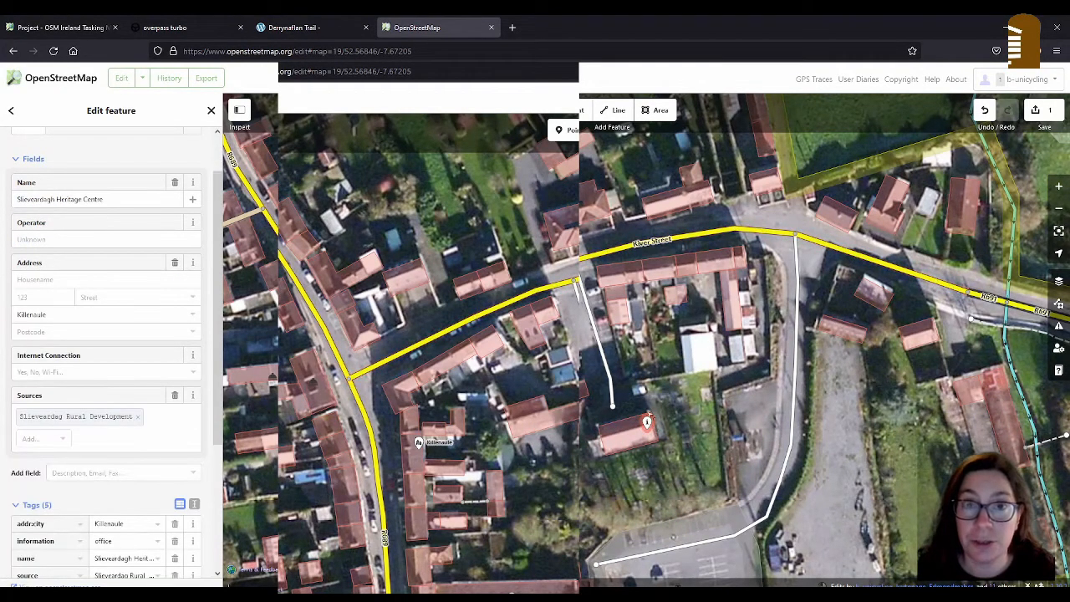
click(106, 296)
text(Ri)
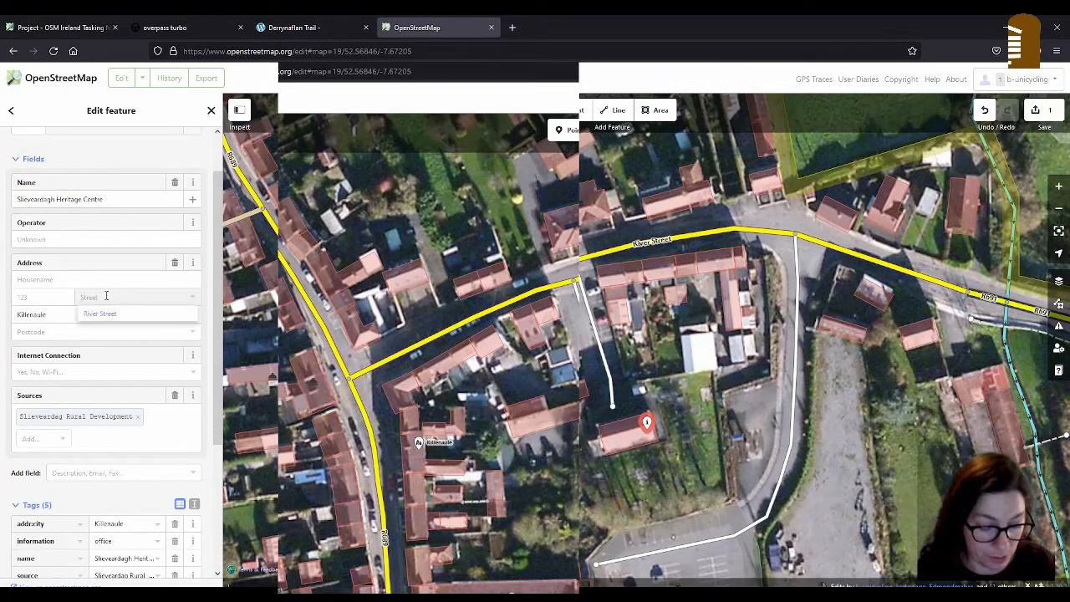
key(BackSpace)
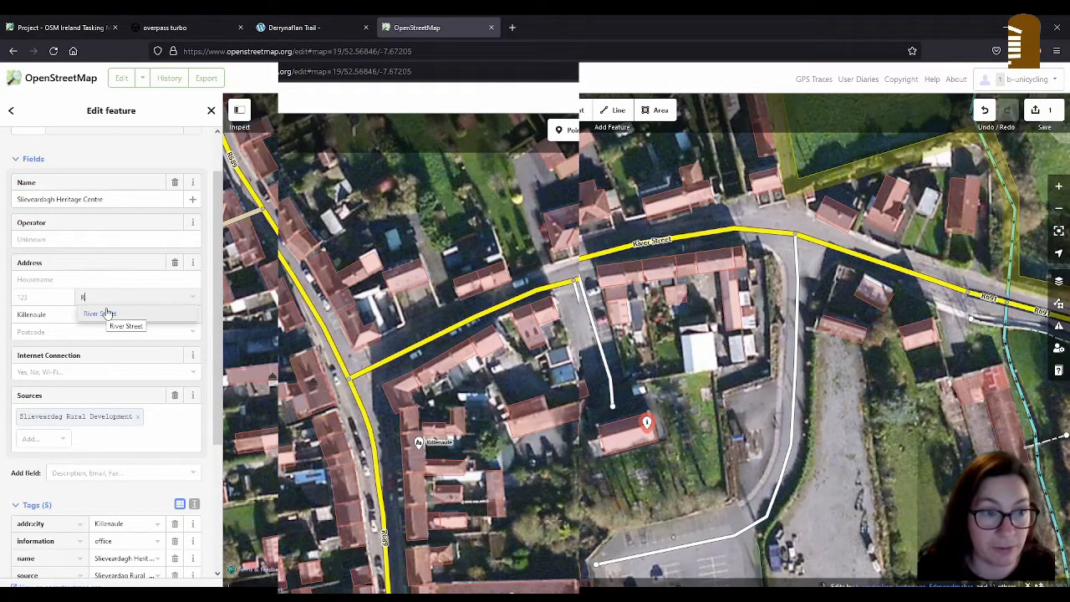
click(100, 312)
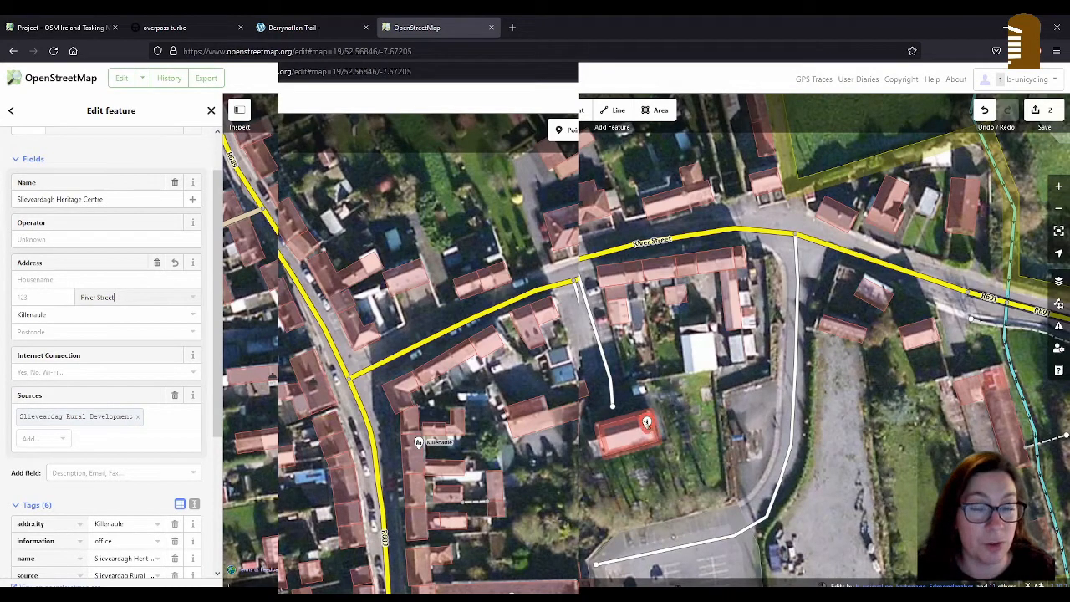
Cut all tags out of the Slieveardagh Heritage Centre point using the text view of its tags
scroll(167, 355, down, 3)
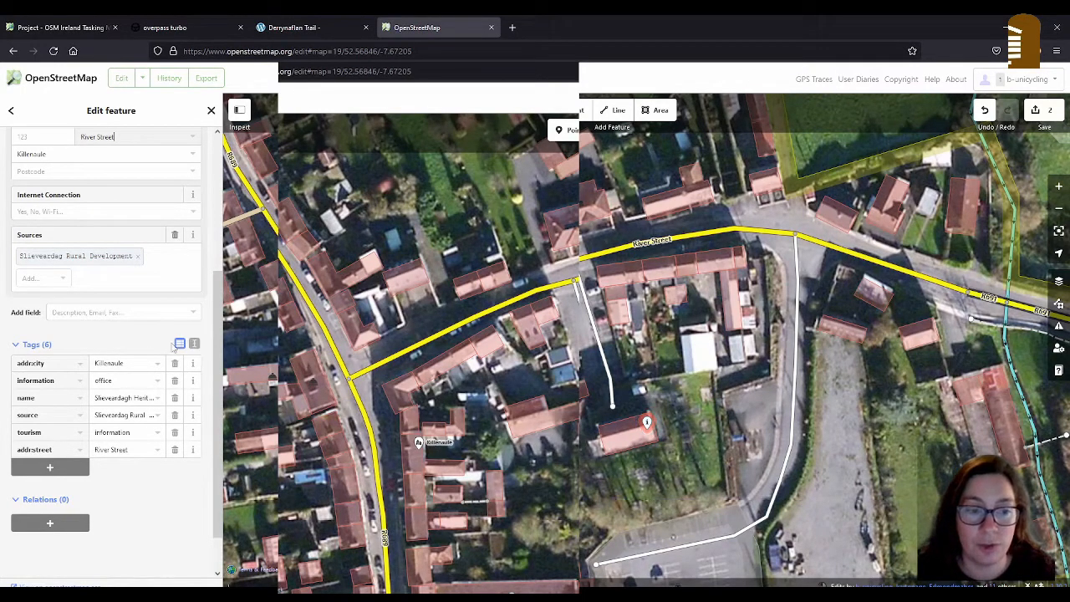
click(194, 342)
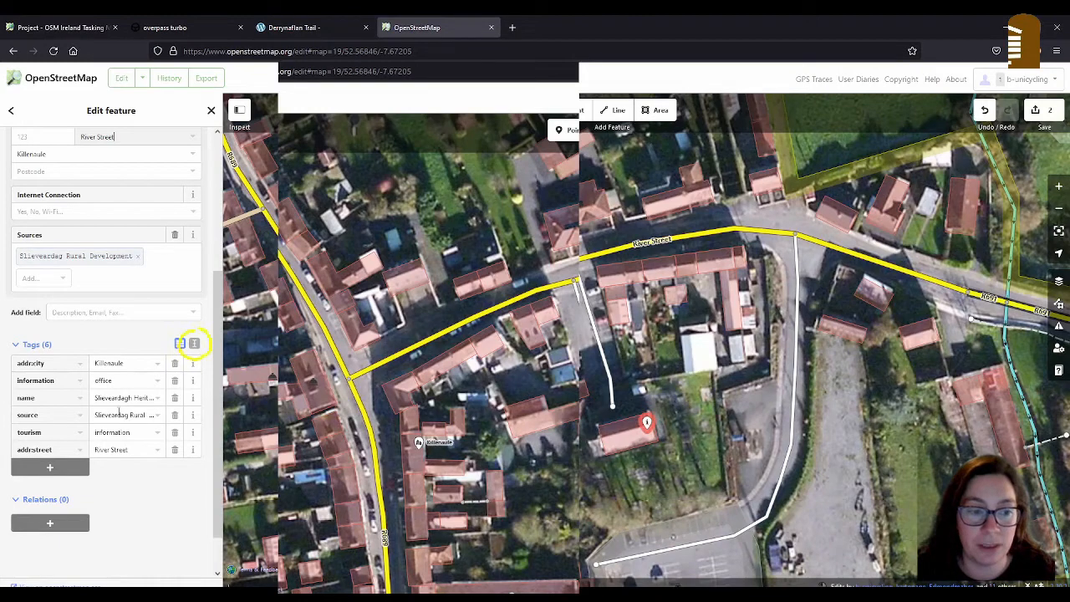
click(194, 343)
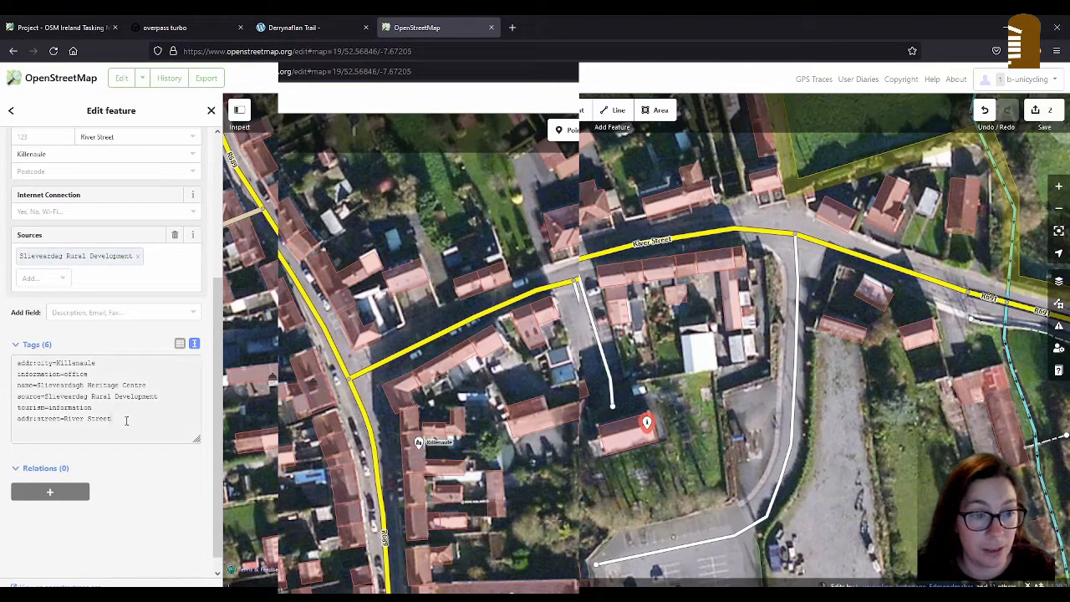
drag(121, 415, 4, 361)
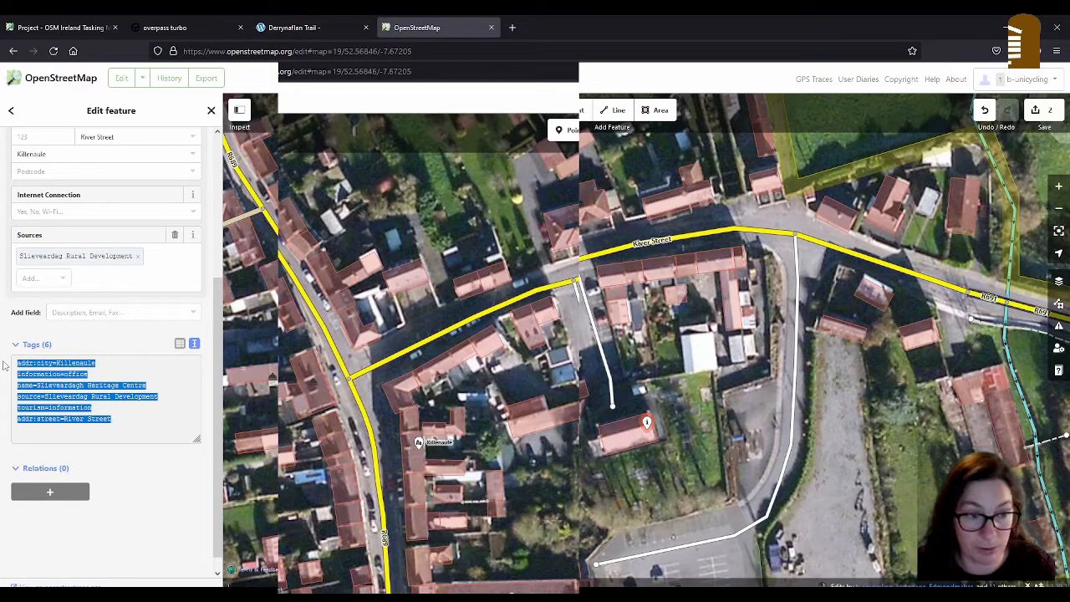
key(ctrl+x)
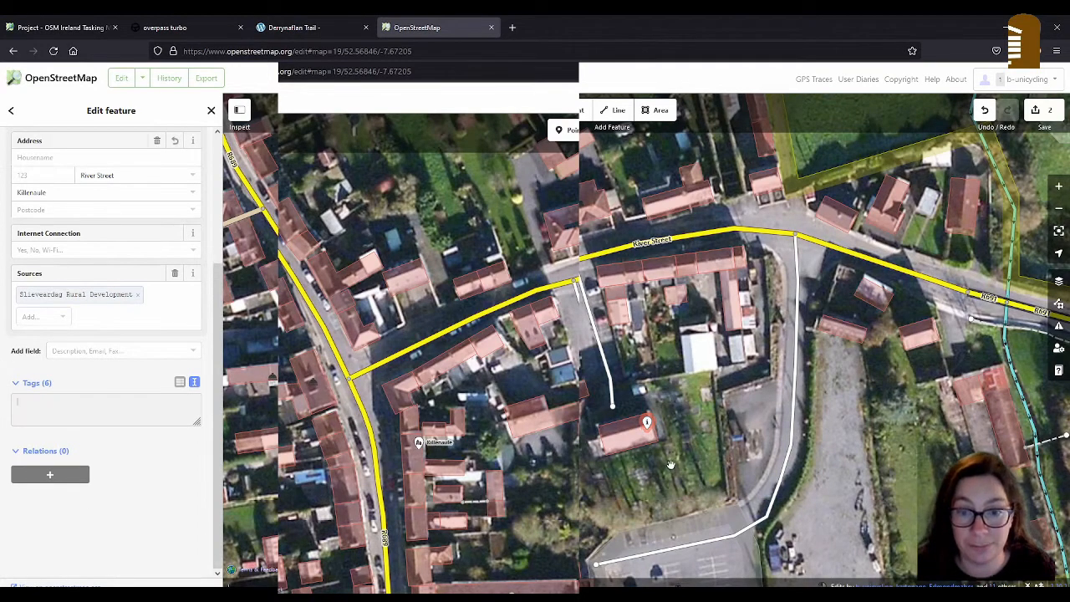
Paste the cut heritage centre tags below the church building's existing tags and show them as a list
click(651, 449)
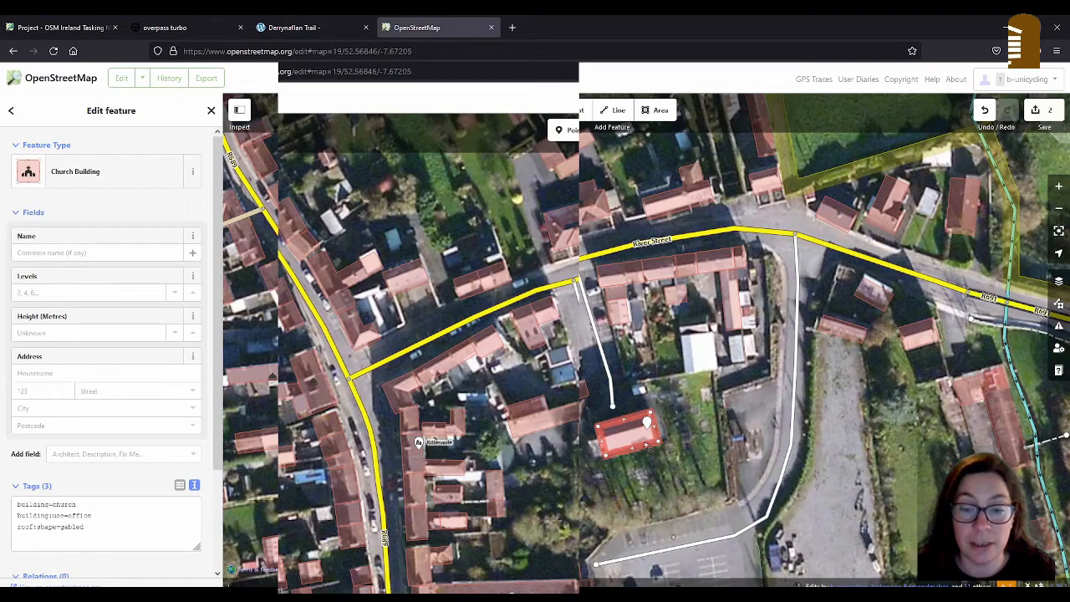
scroll(114, 483, down, 1)
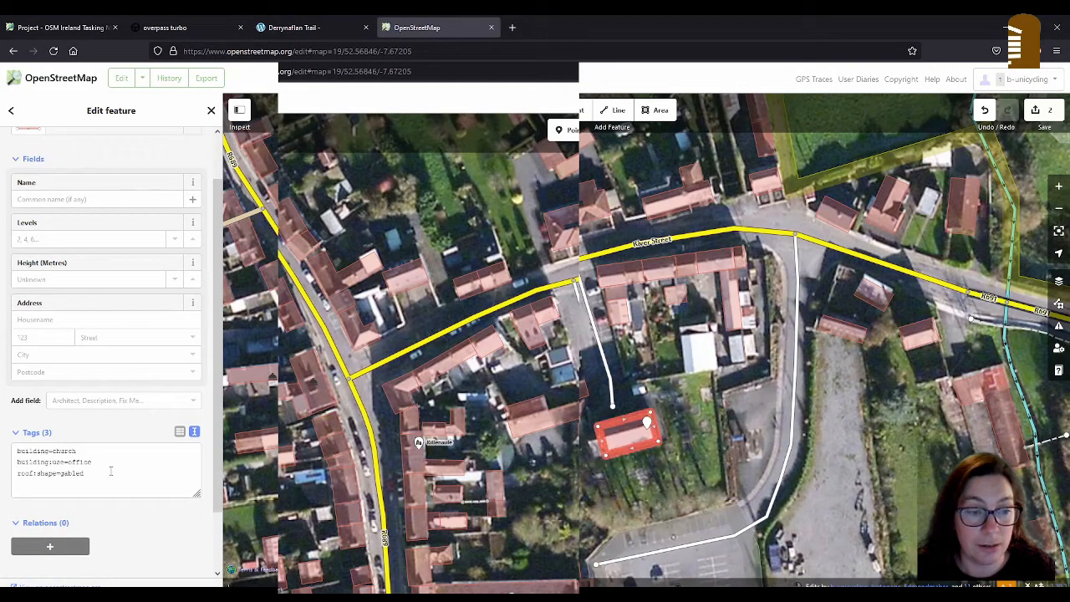
click(111, 471)
key(Return)
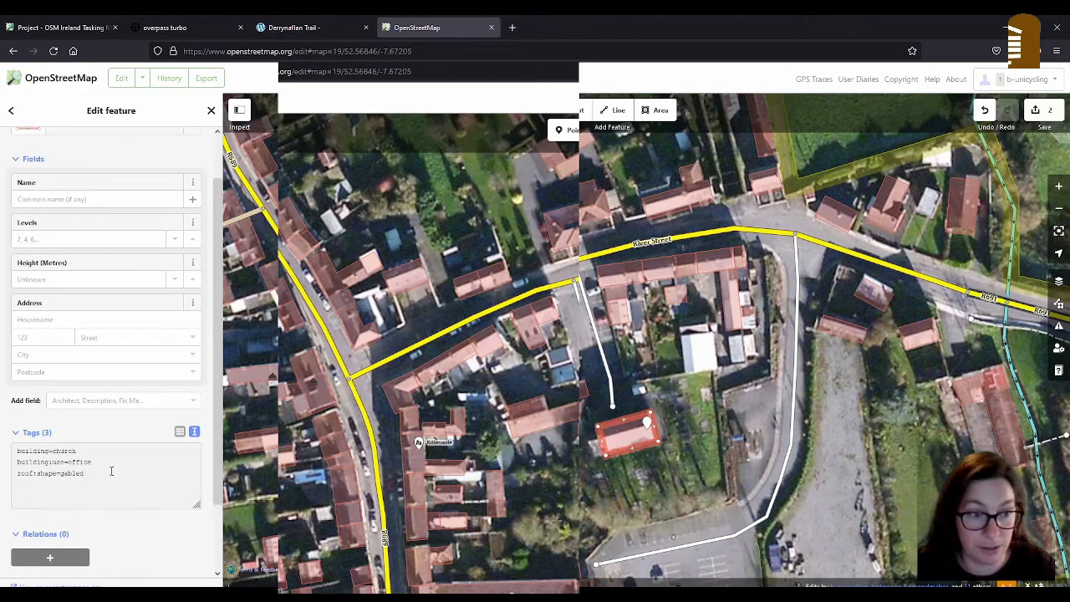
key(ctrl+v)
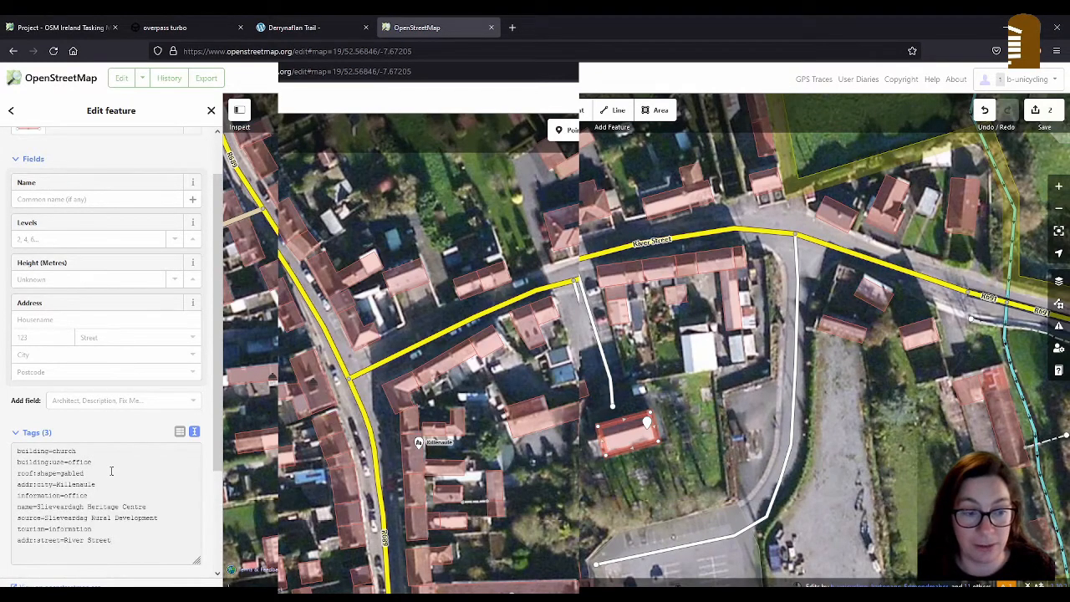
click(180, 435)
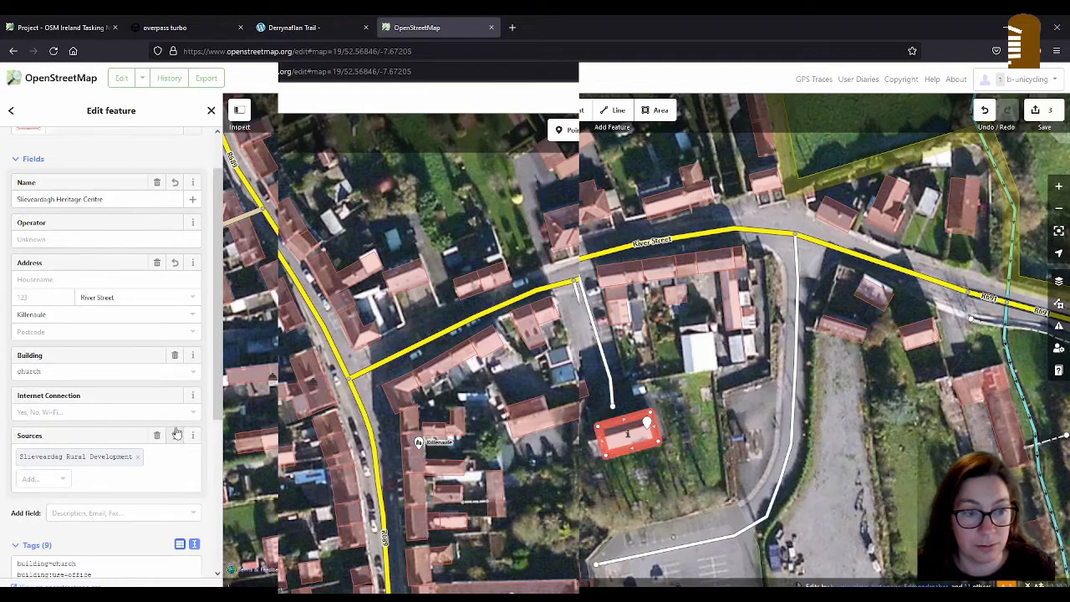
scroll(173, 407, down, 3)
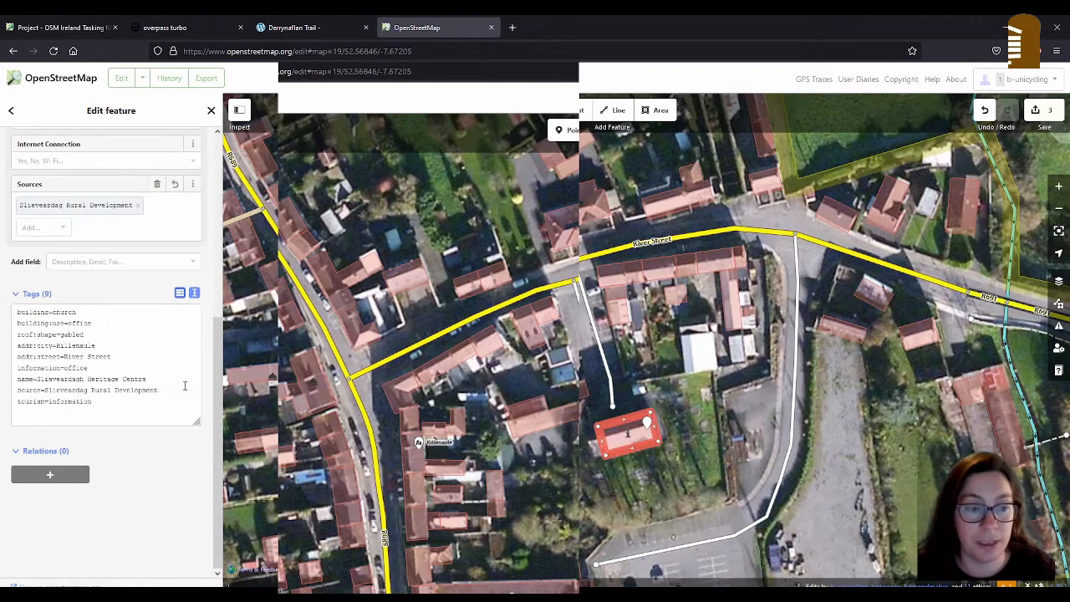
click(179, 295)
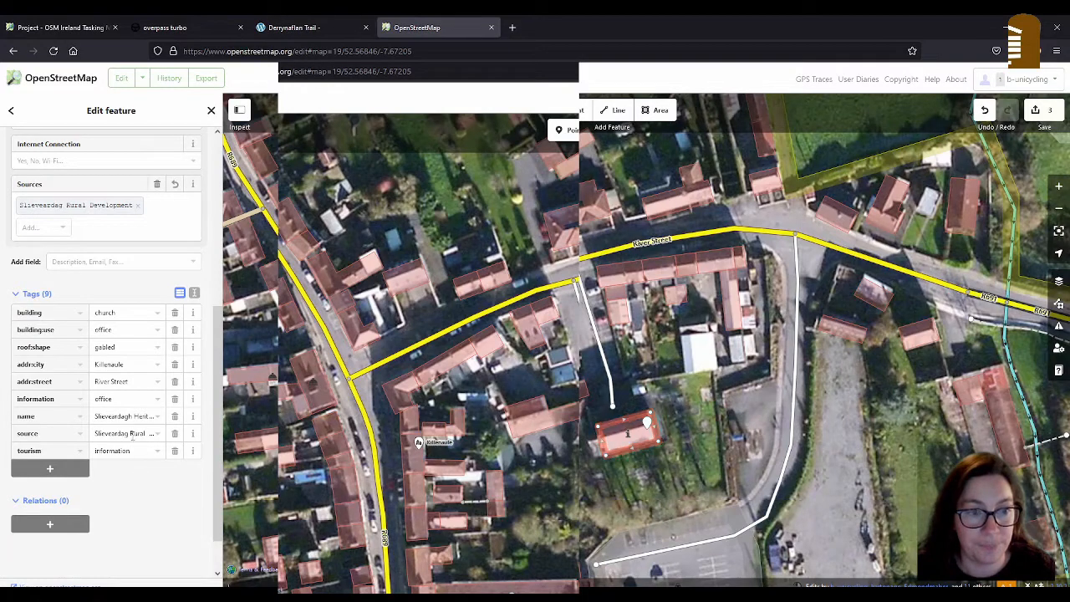
Delete the emptied heritage centre point on the church building
scroll(138, 439, up, 1)
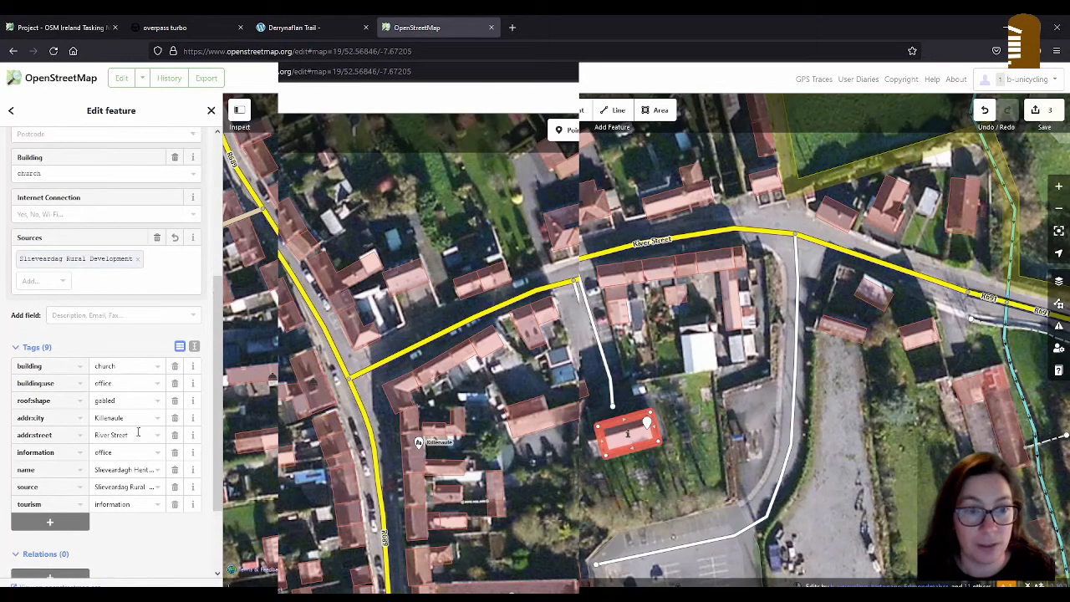
click(647, 423)
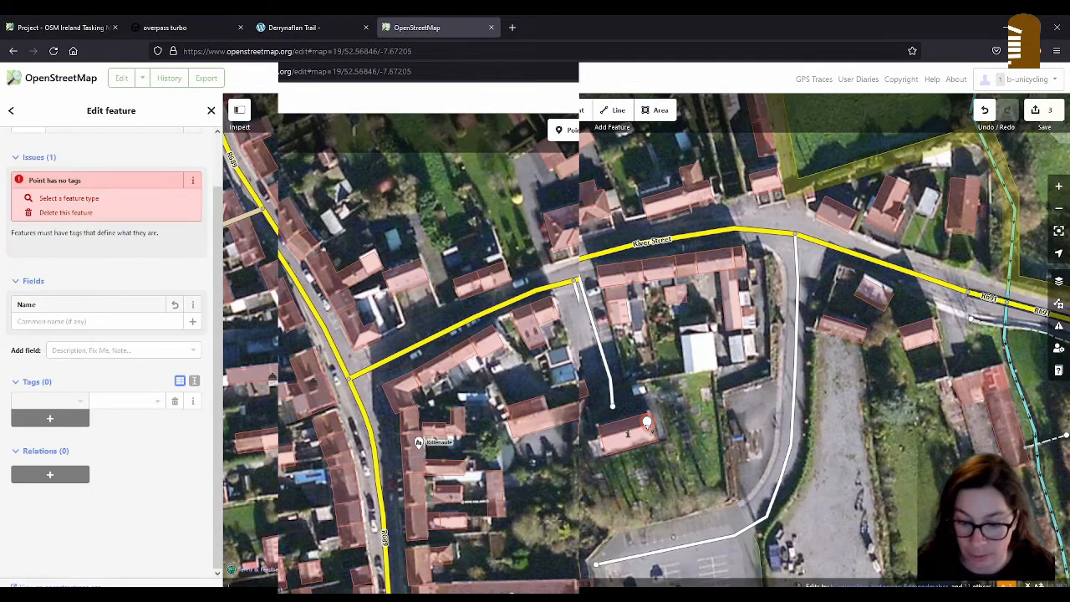
key(Delete)
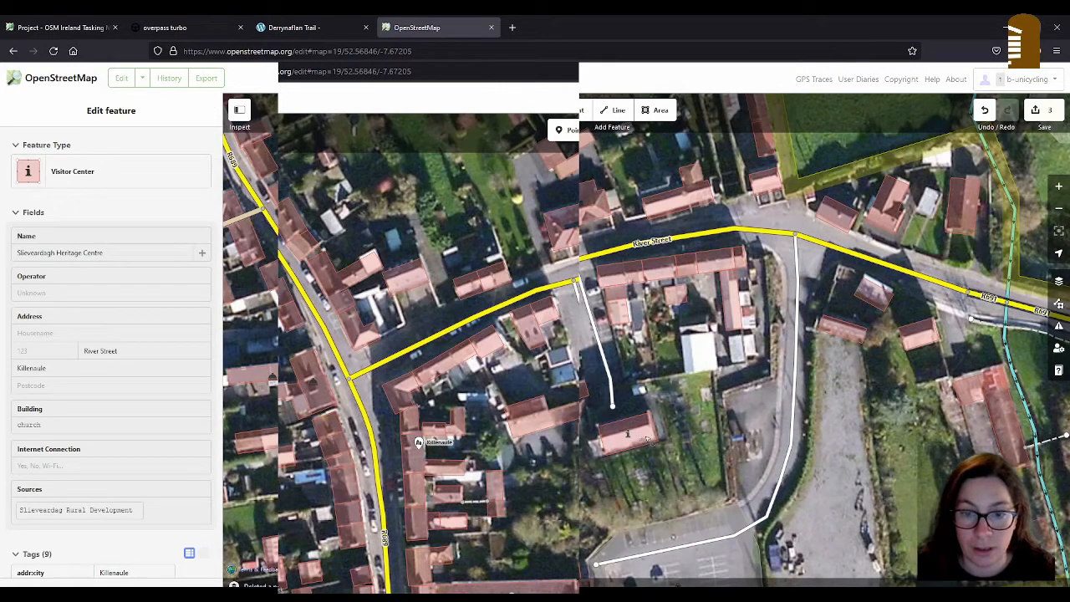
Add the heritage centre building to a new relation of type Multipolygon with the feature type Area
click(647, 439)
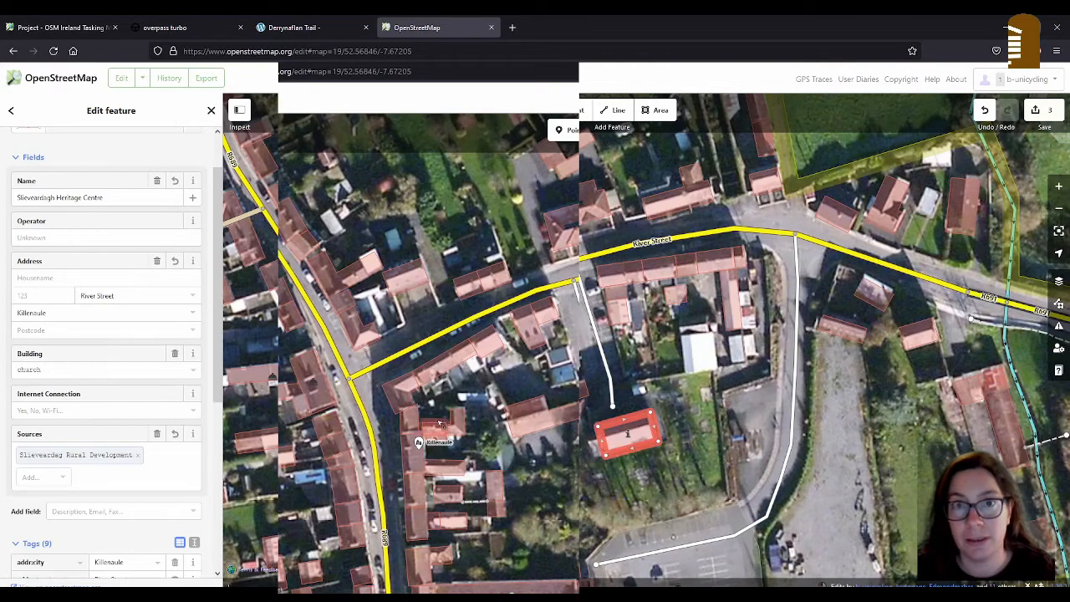
scroll(171, 365, down, 4)
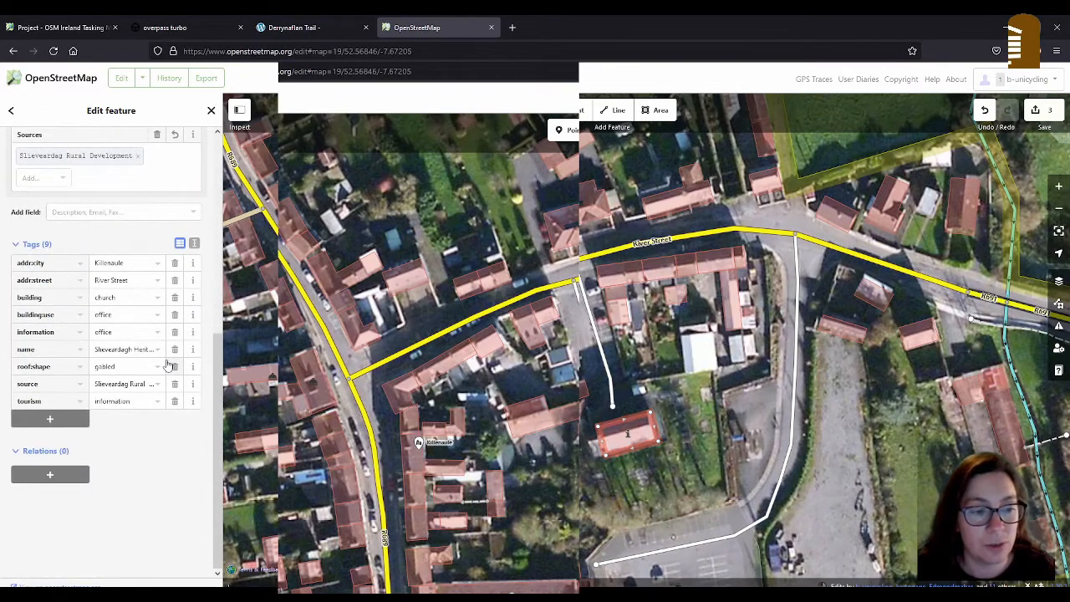
click(52, 475)
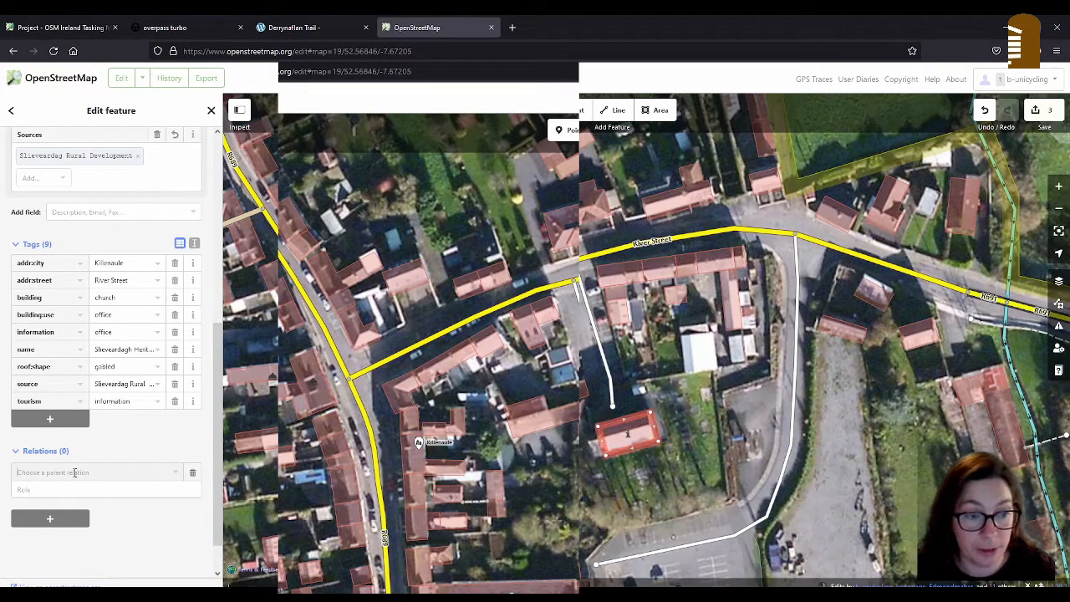
click(74, 472)
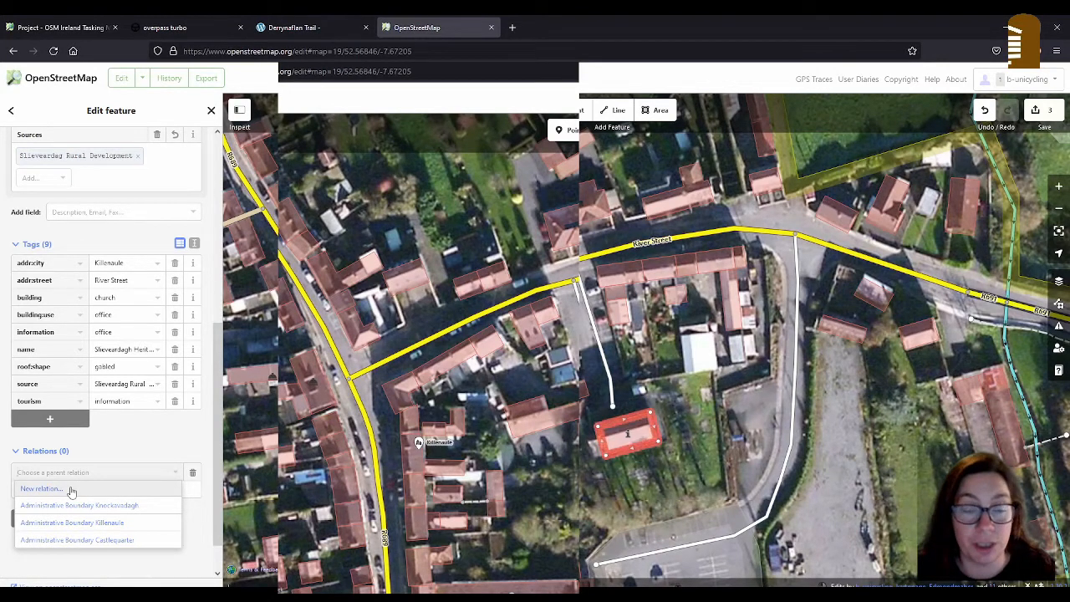
click(71, 489)
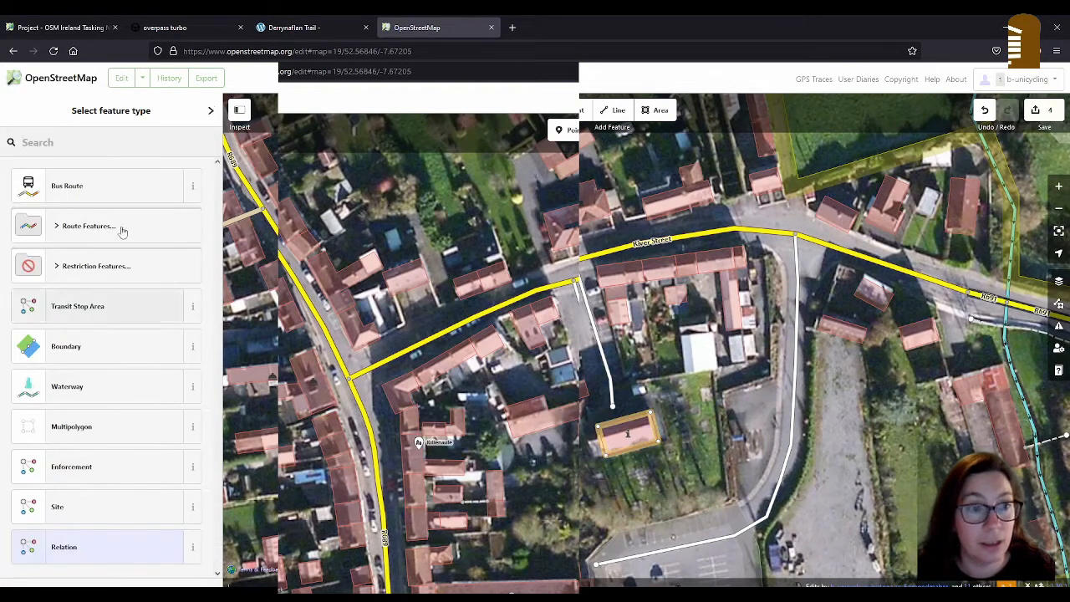
click(95, 426)
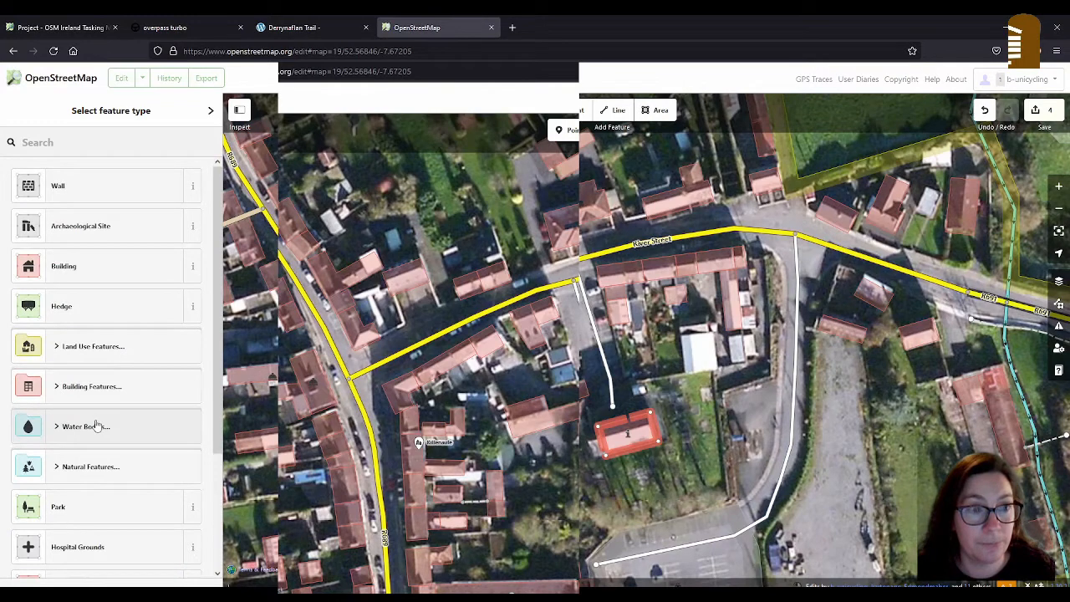
scroll(151, 201, down, 2)
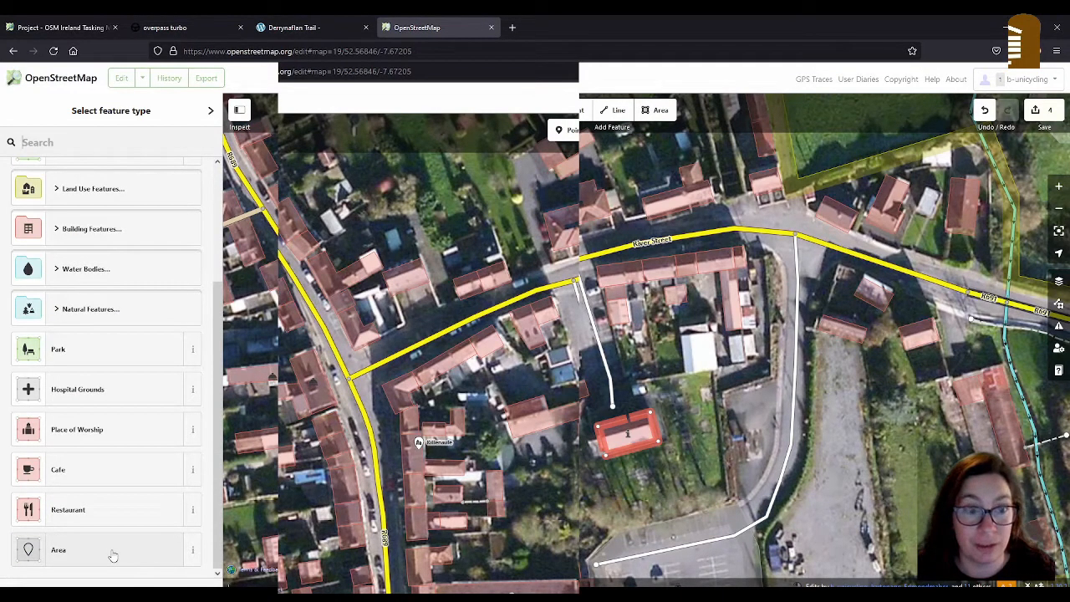
click(114, 554)
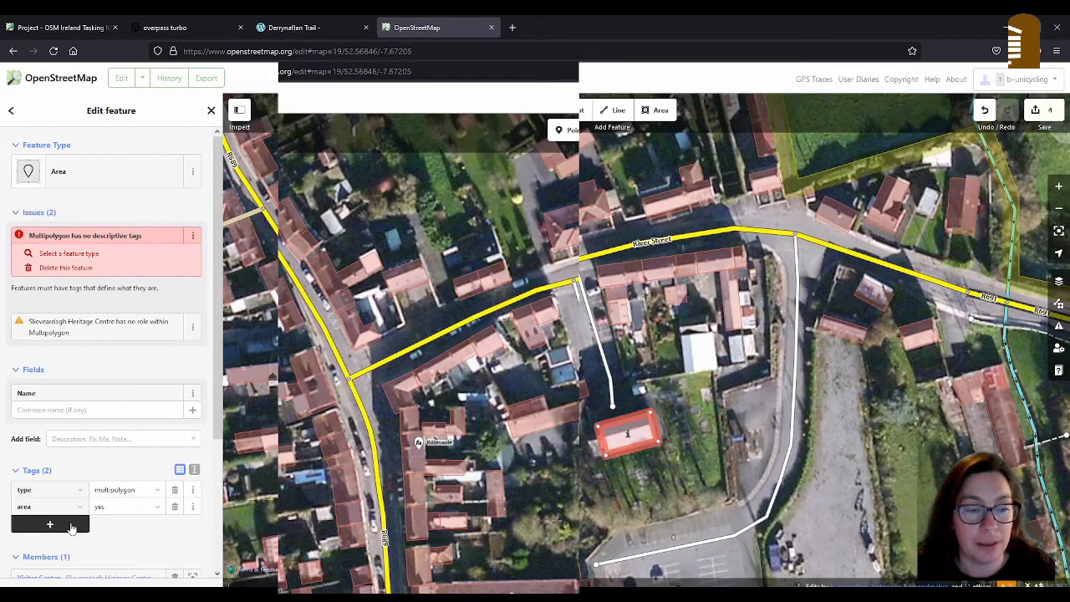
Add the tag heritage=yes to the multipolygon relation and set the heritage centre's member role to outer
click(51, 524)
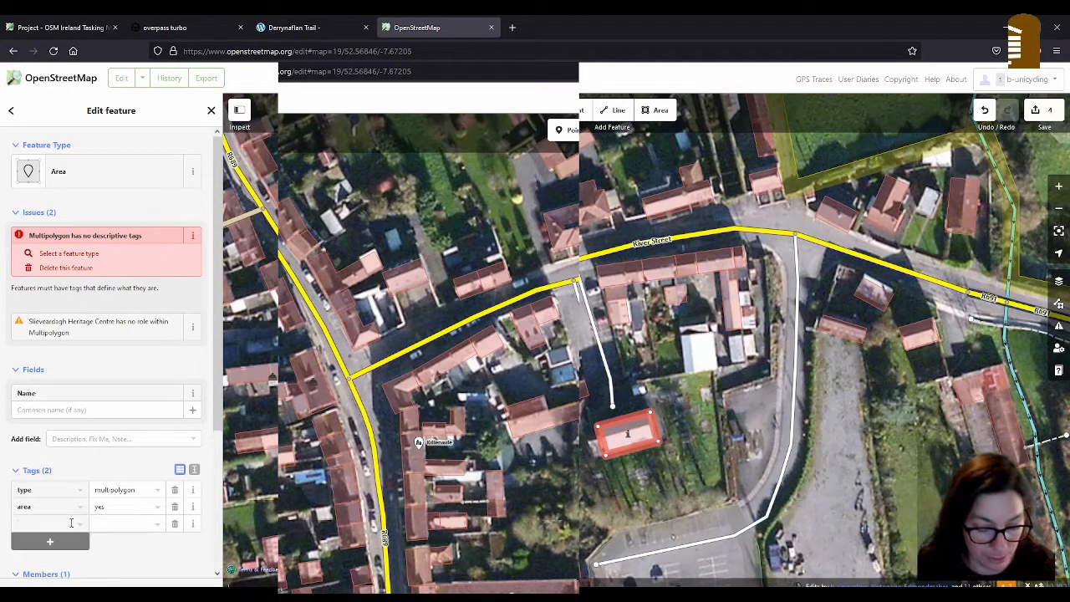
text(her)
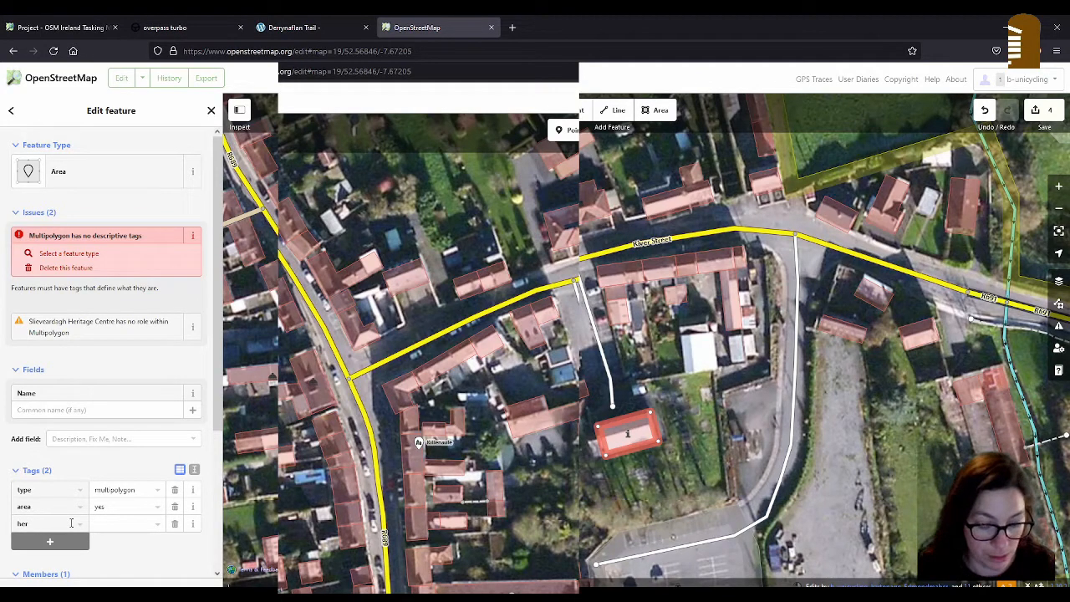
text(titage)
key(Tab)
text(yes)
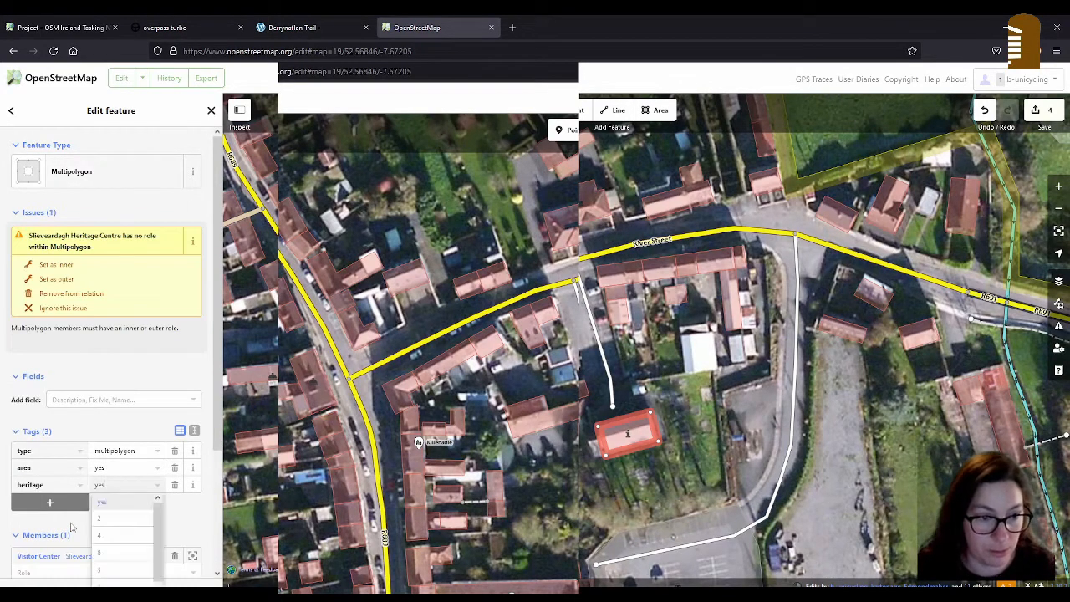
key(Return)
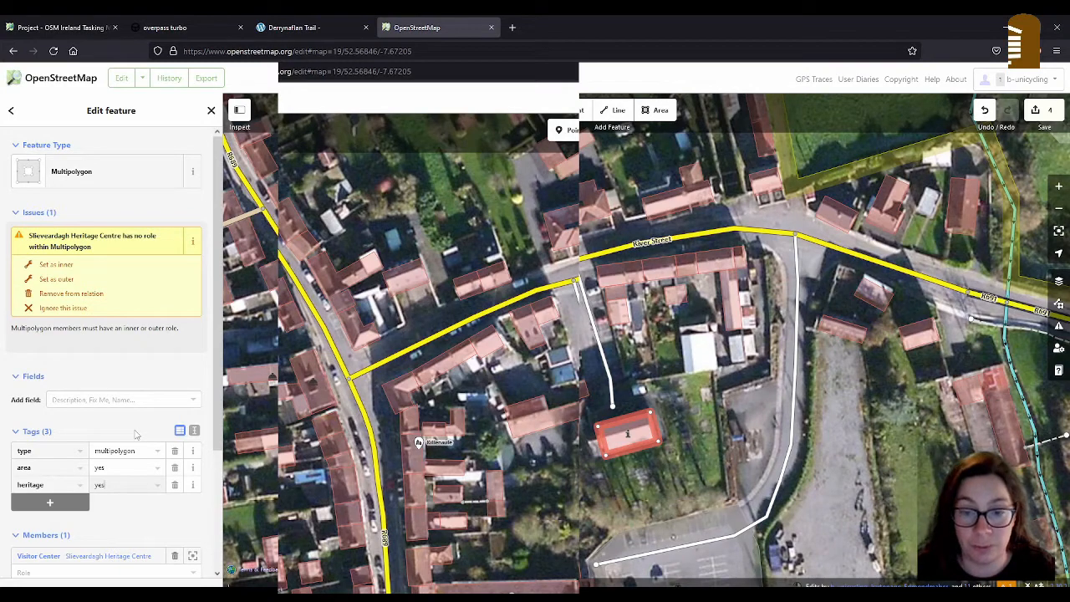
click(66, 281)
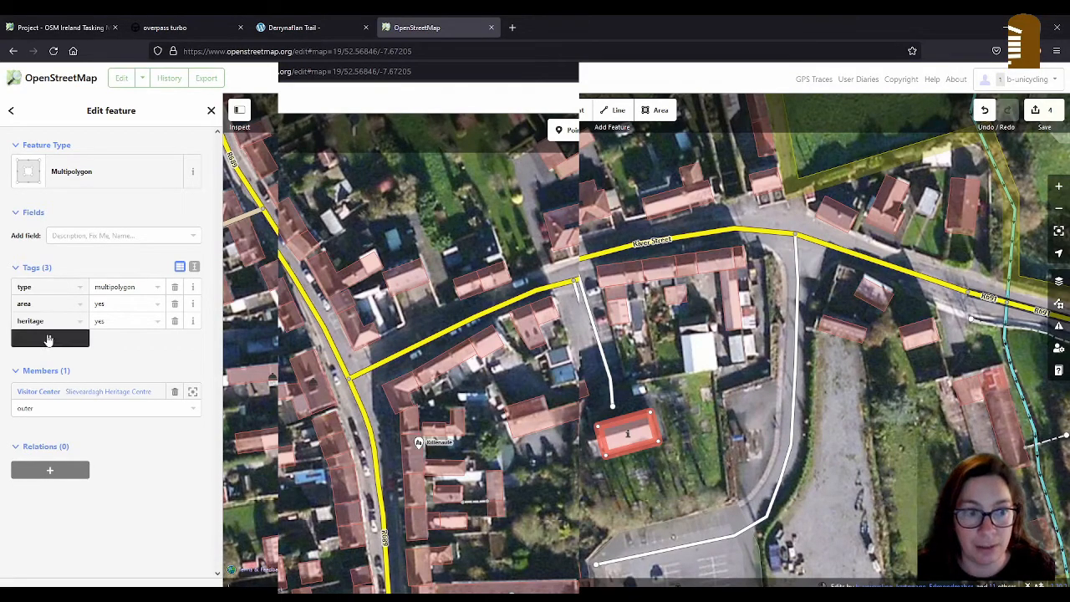
Add a name tag with the value Derrynaflan Trail to the multipolygon relation
click(48, 339)
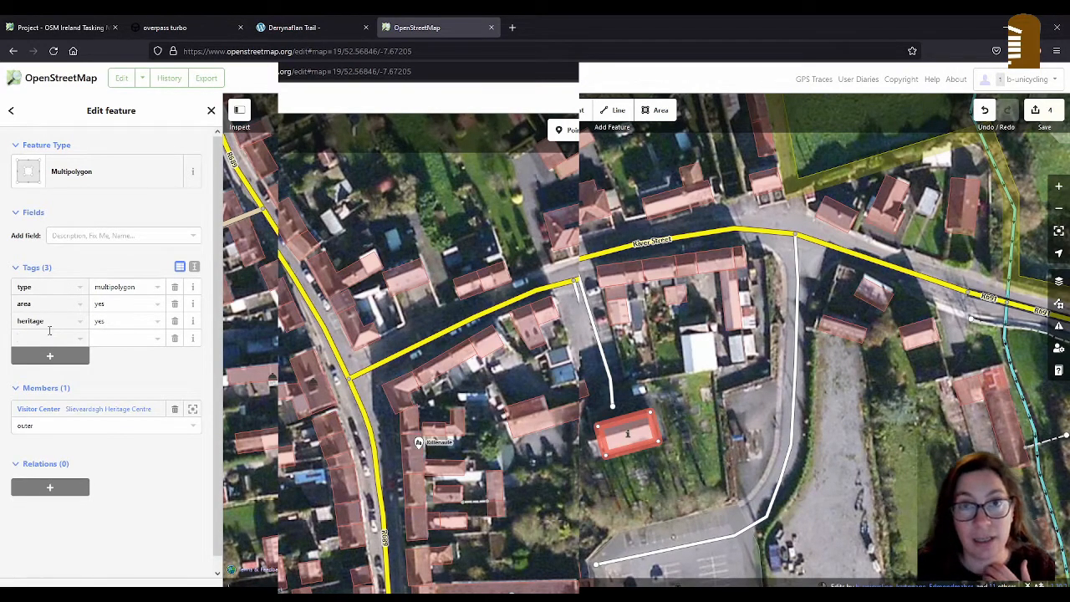
text(name)
key(Tab)
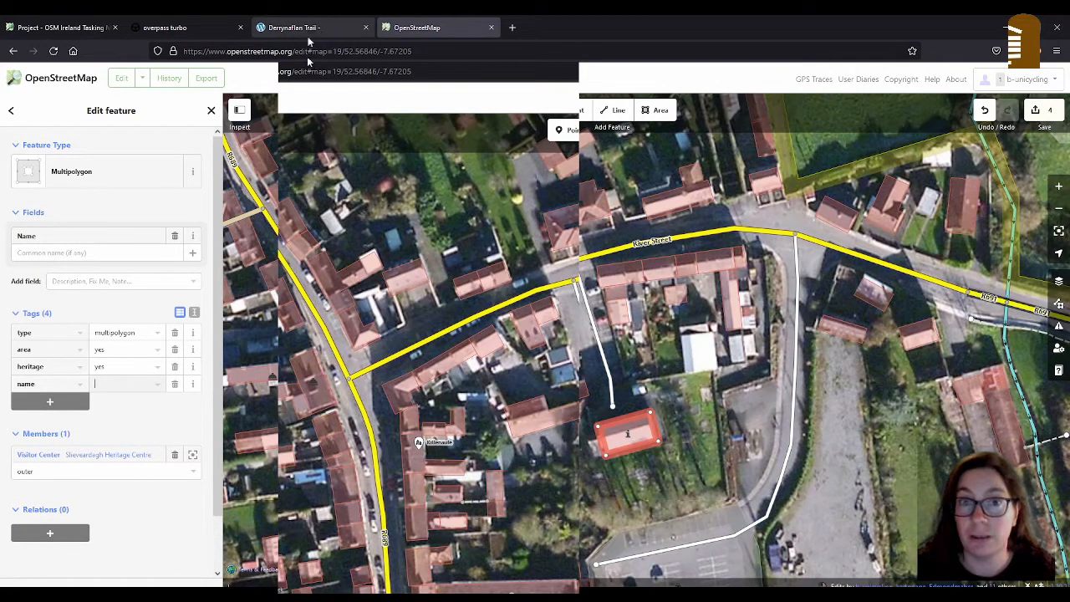
text(Derry)
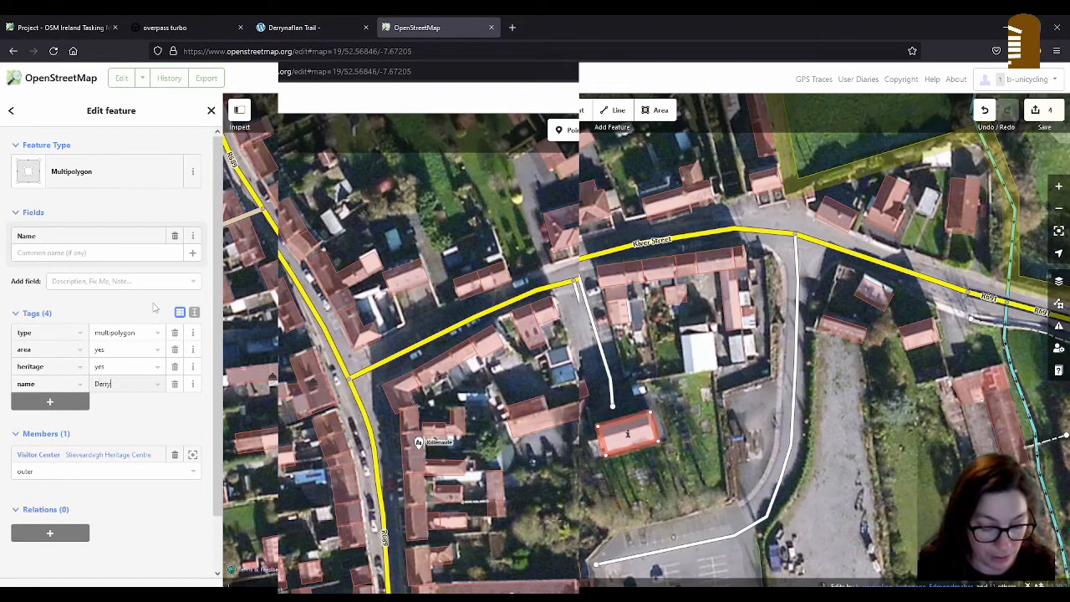
text(nafla)
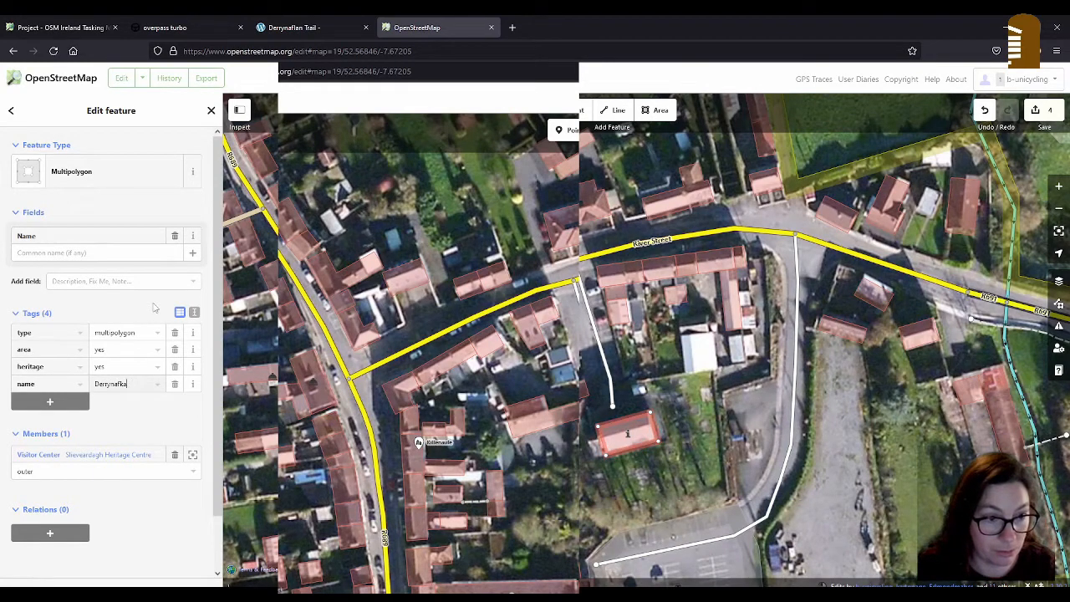
text(n Trail)
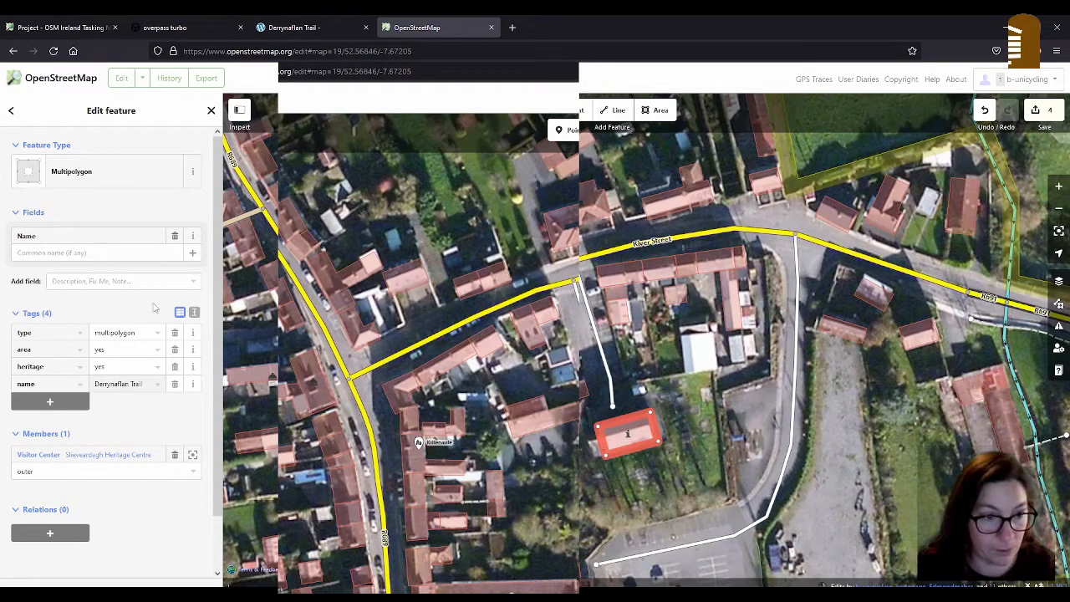
key(Tab)
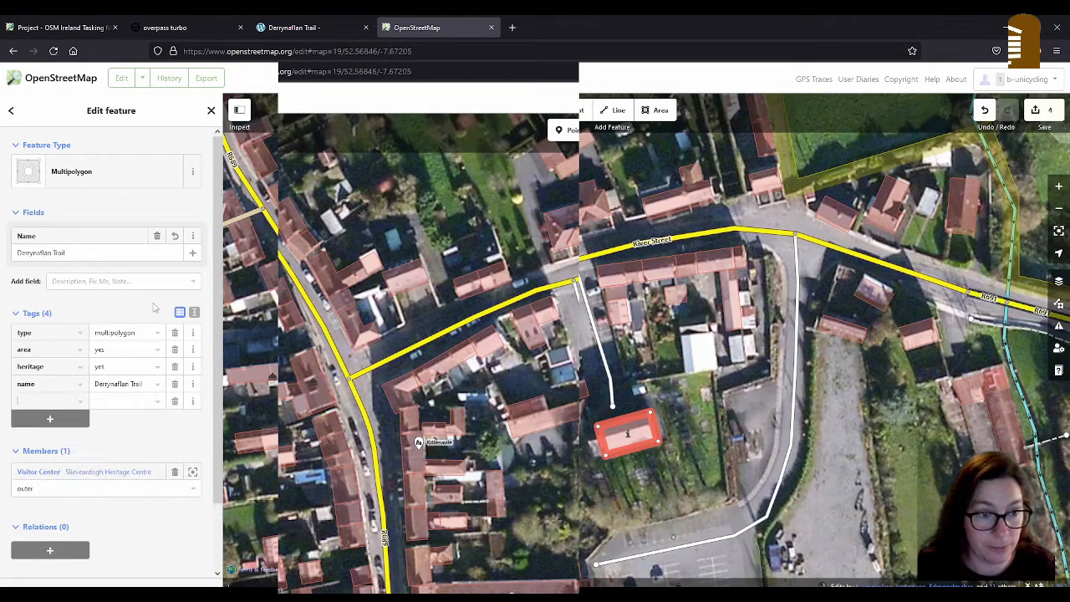
click(295, 28)
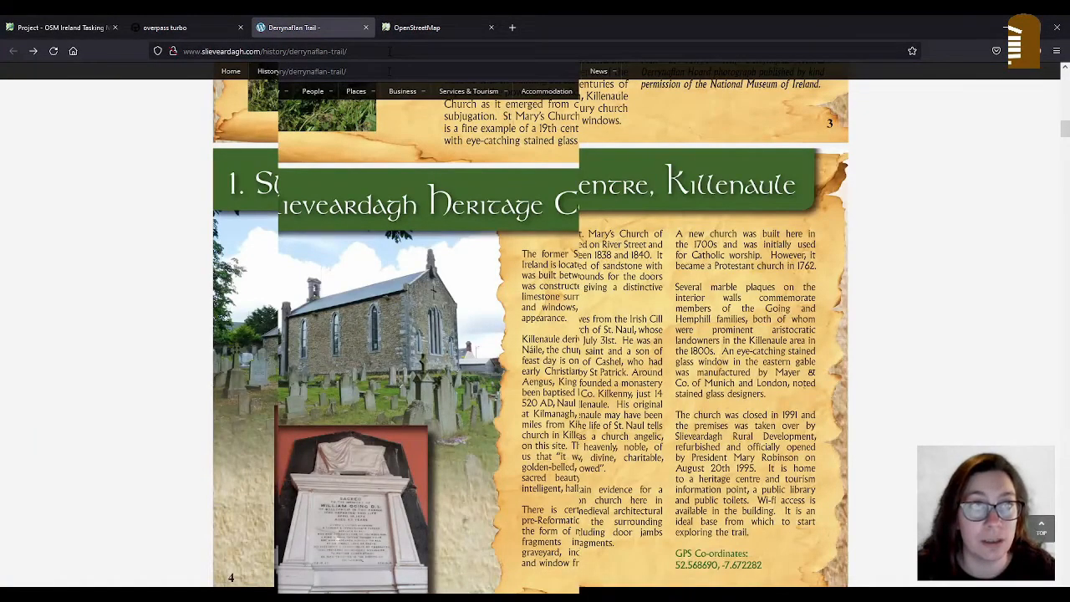
click(389, 51)
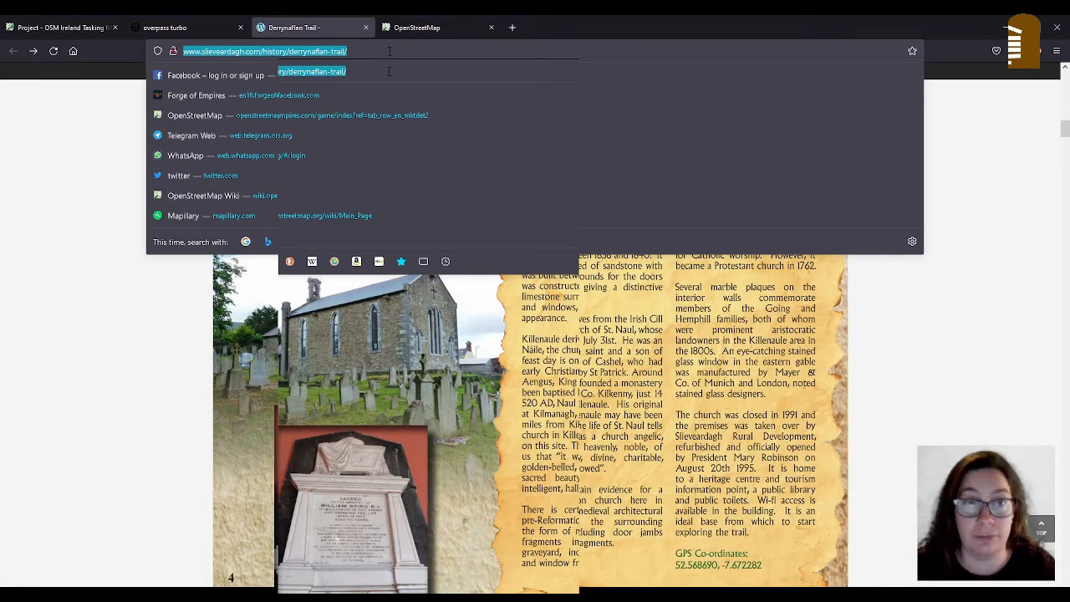
click(443, 28)
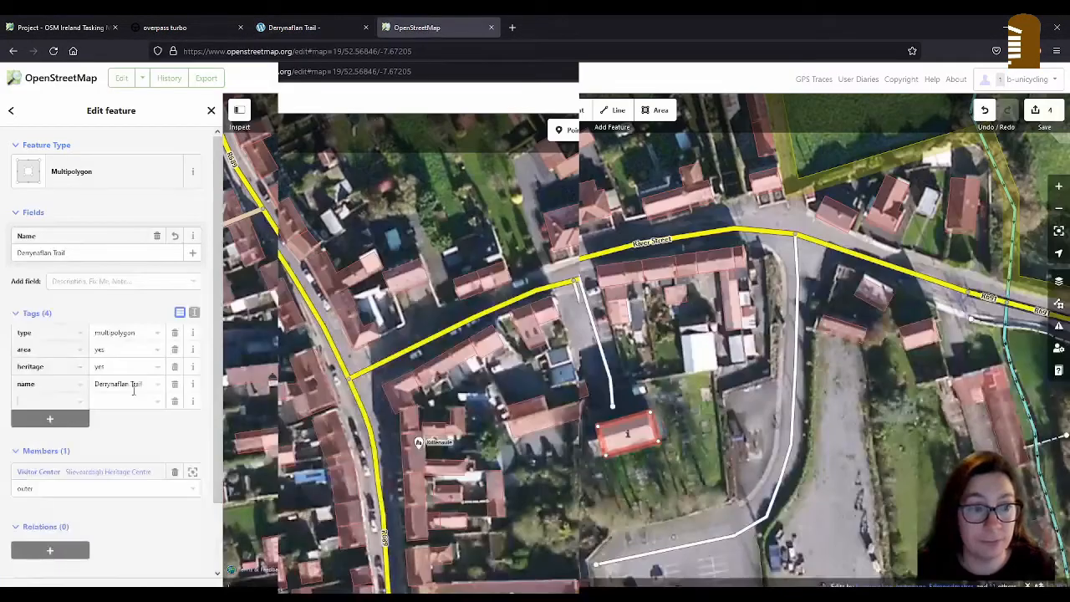
text(website)
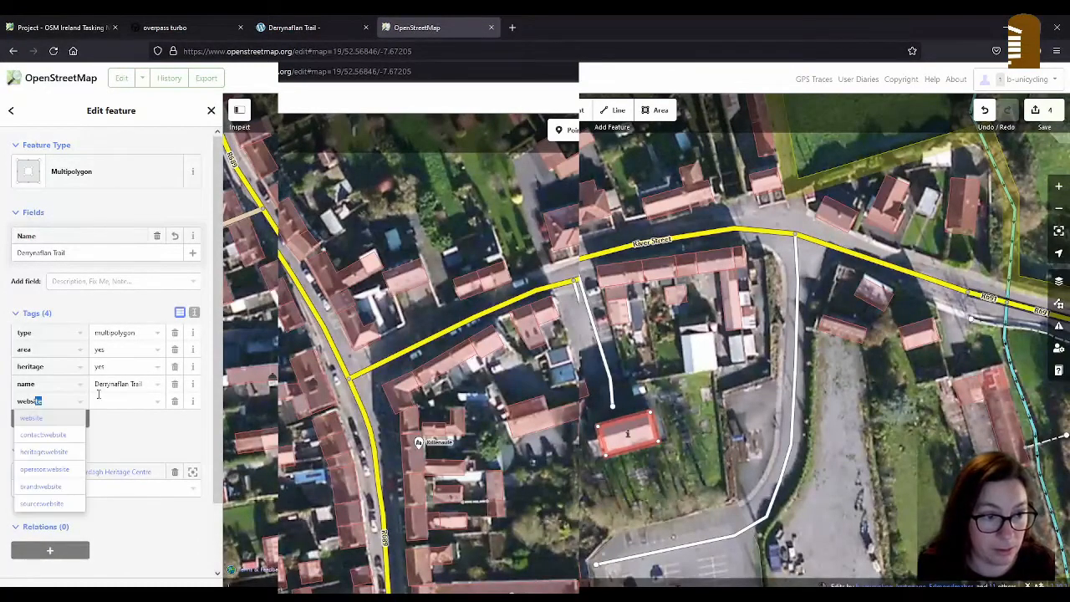
key(Tab)
key(ctrl+v)
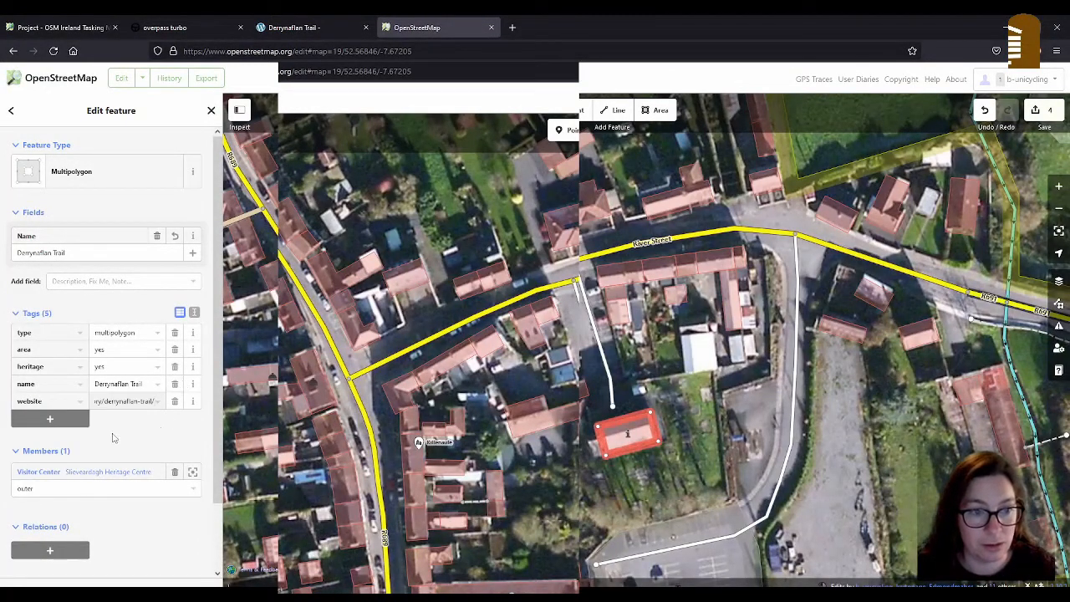
Add a source tag with the same Derrynaflan Trail page address to the relation and deselect it
click(69, 416)
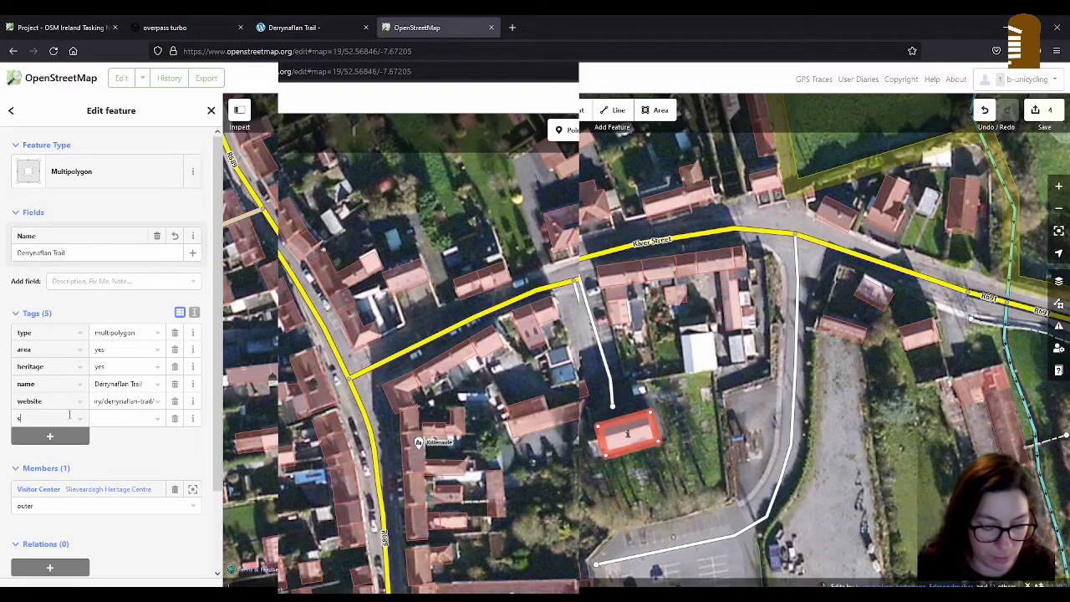
text(source)
key(Tab)
key(ctrl+v)
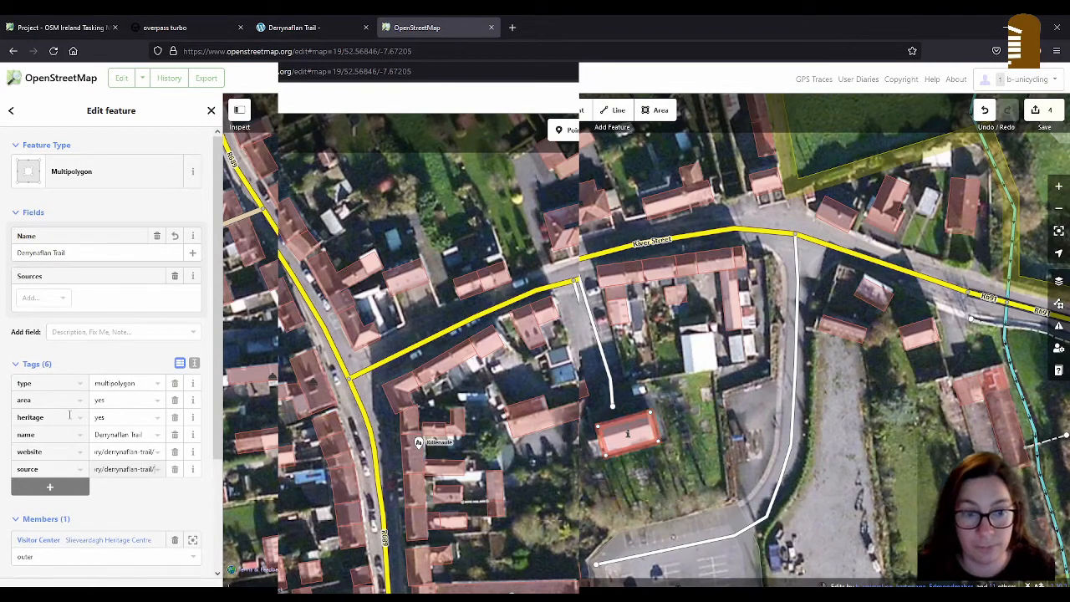
click(568, 480)
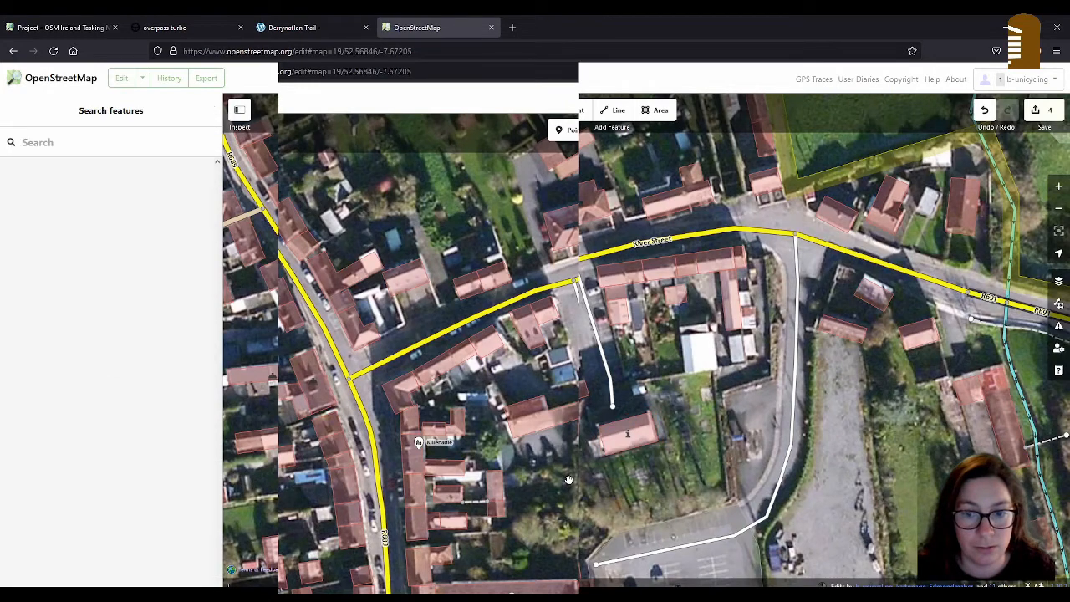
Start saving the edits with the changeset comment "added tourist information tags to building, created relation"
click(1037, 113)
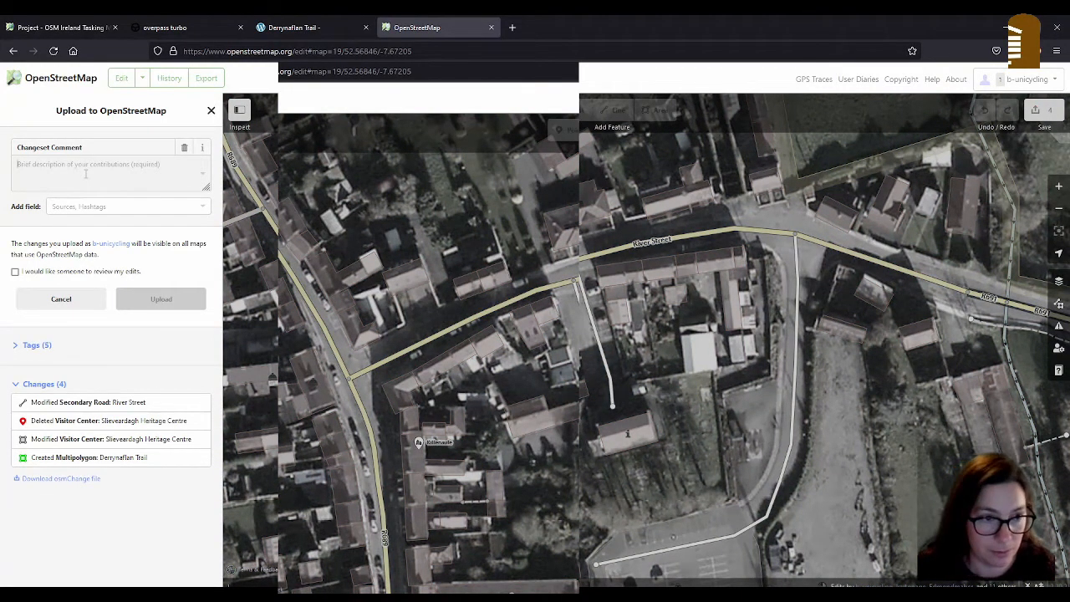
text(added)
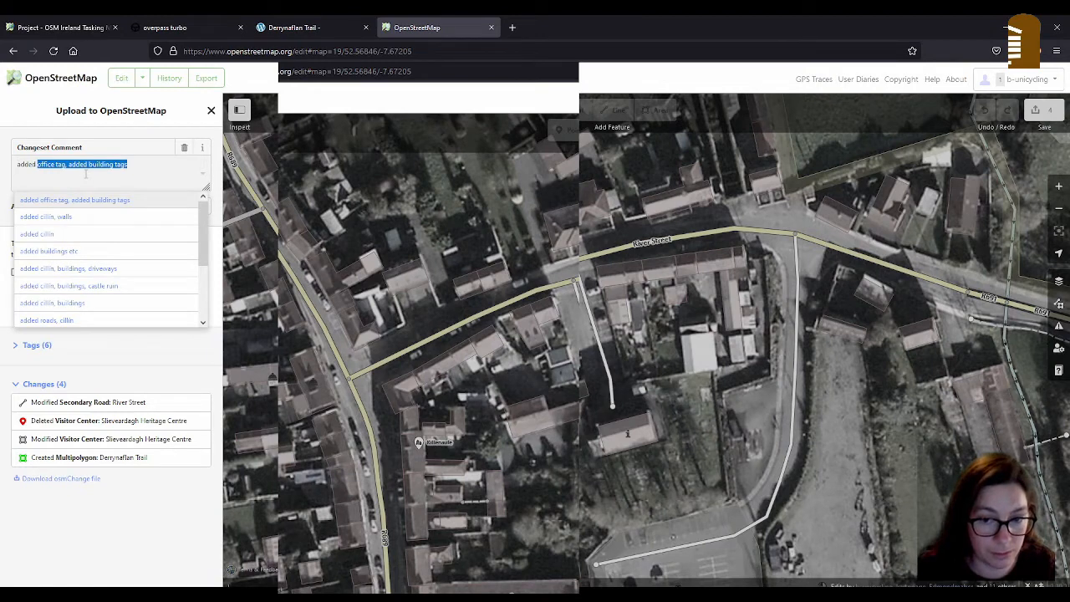
text( tour)
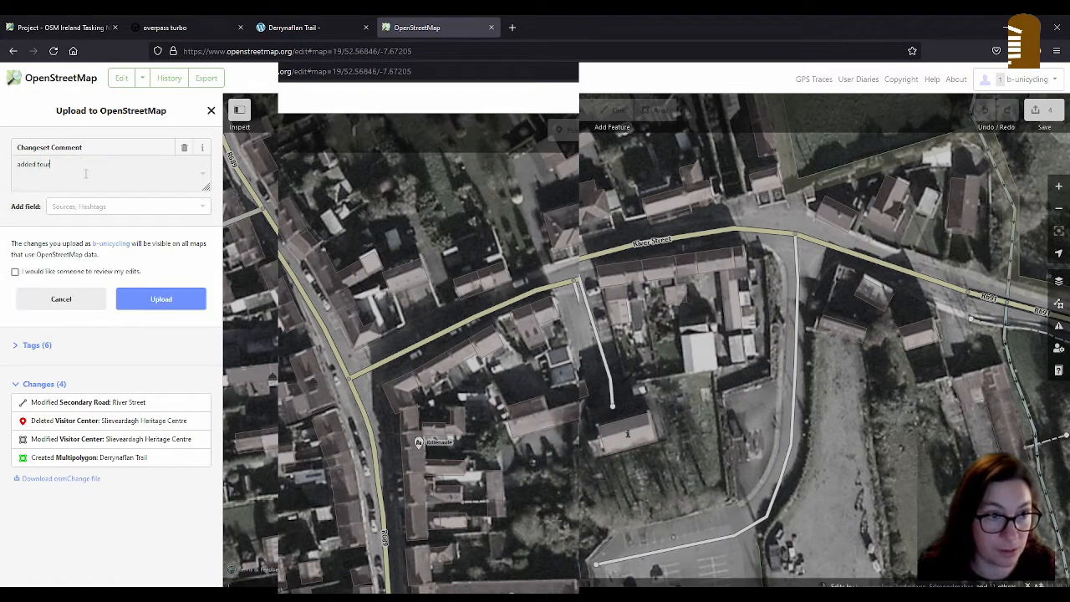
text(ist inof)
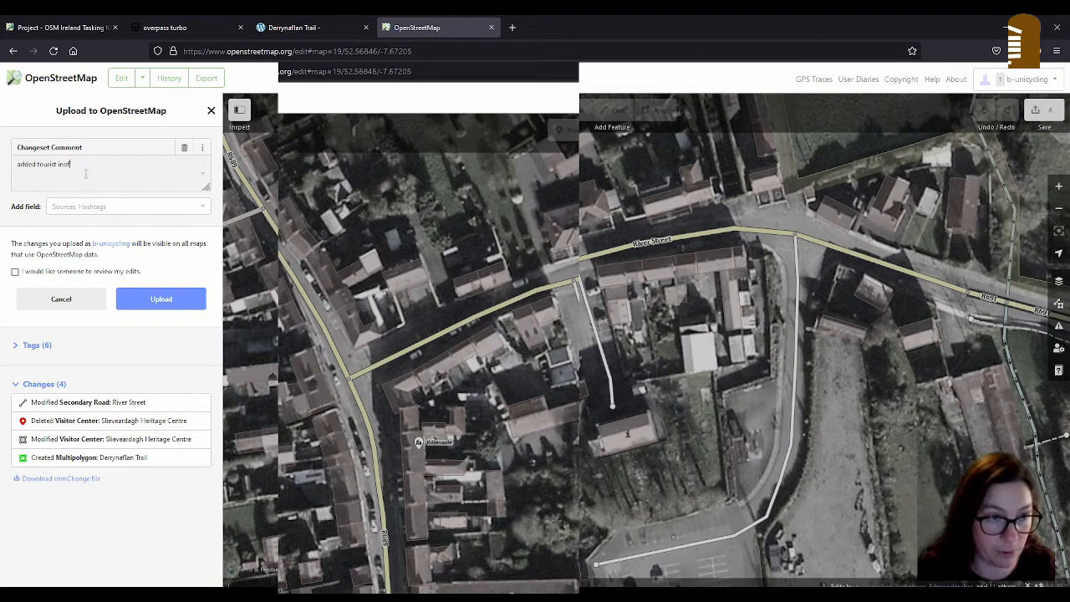
key(BackSpace)
key(BackSpace)
text(formatio)
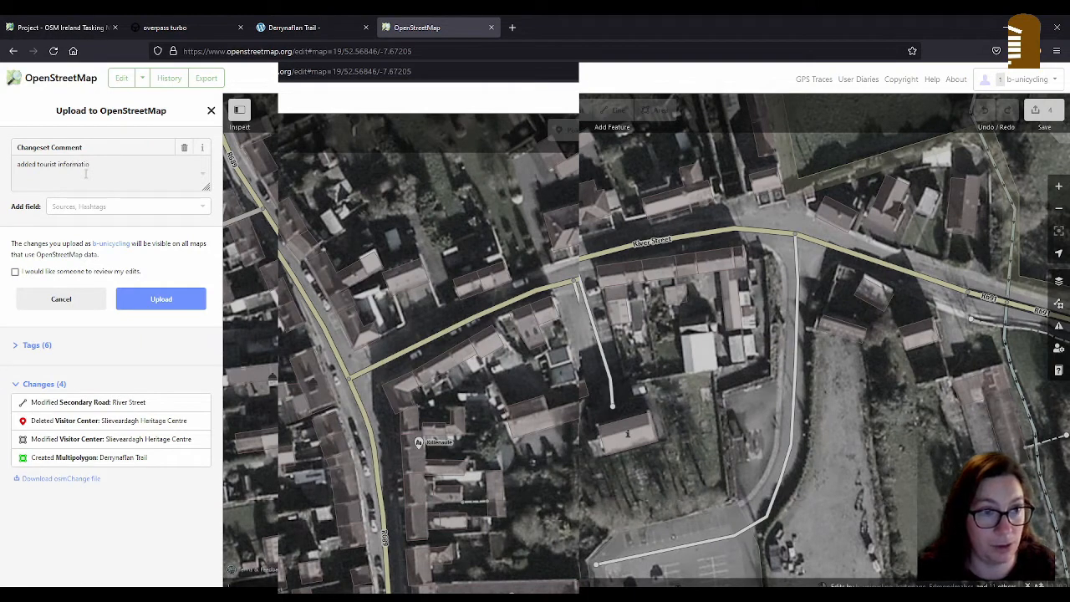
text(n tags to)
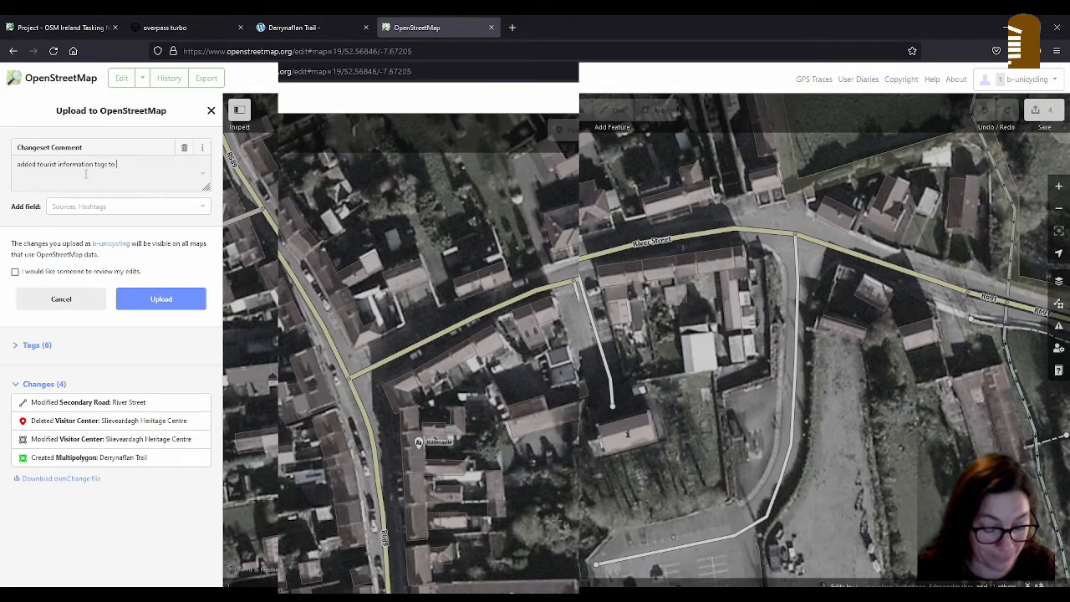
text( build)
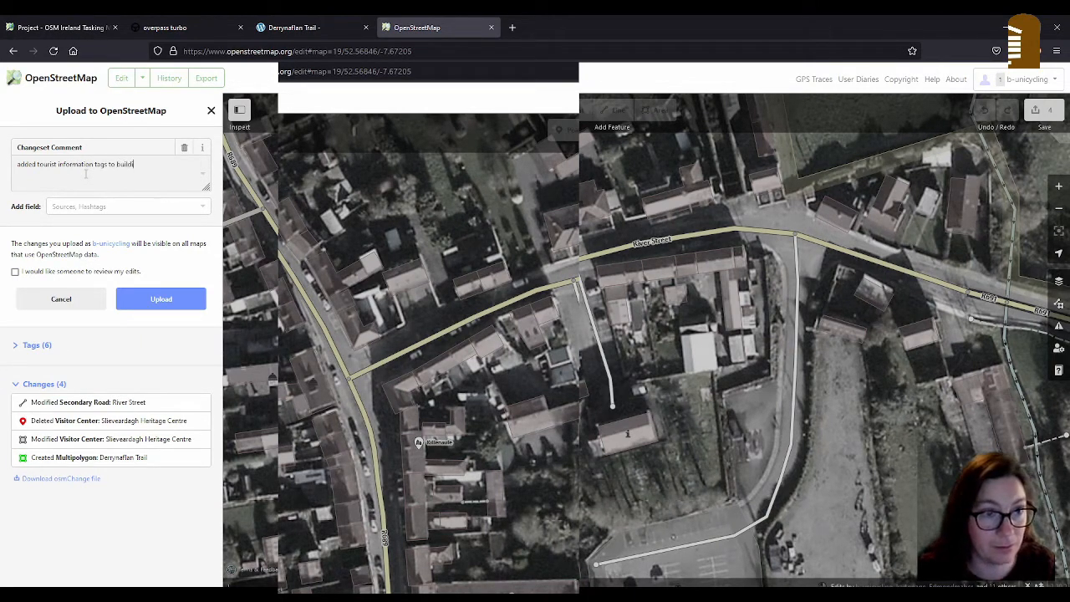
text(ing, created rela)
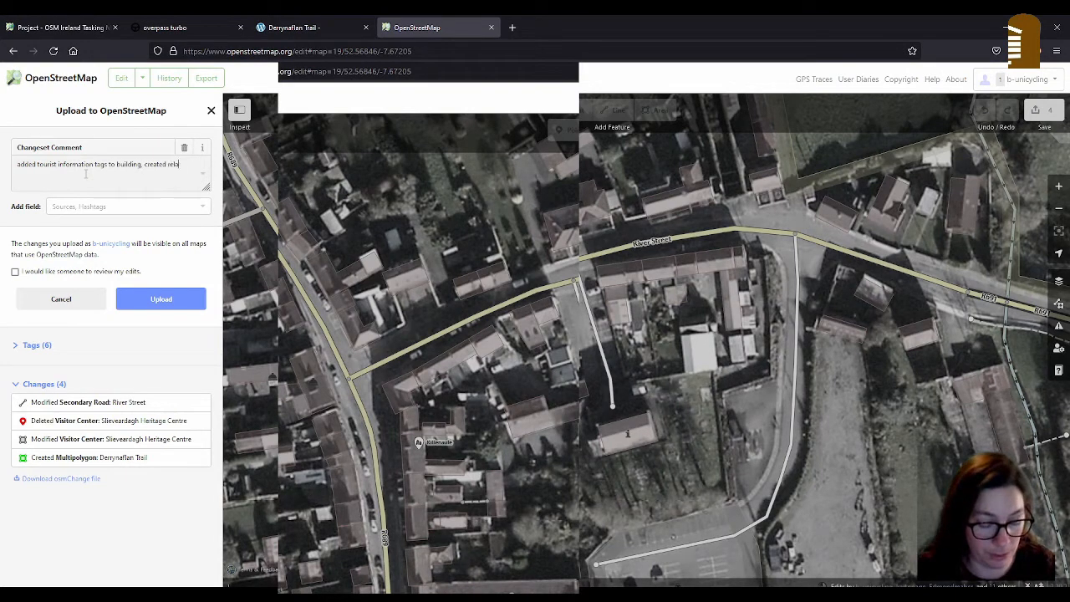
text(tion)
Add a Sources field, insert "street name, added" before "tourist" in the changeset comment, and append the hashtag #derrynaflantrail
click(83, 208)
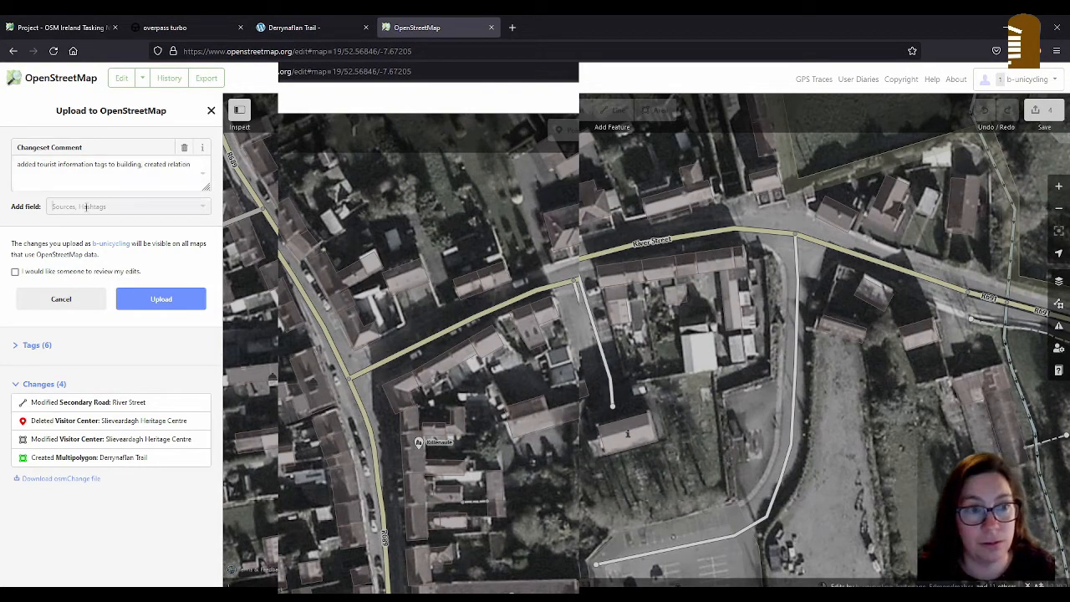
click(78, 219)
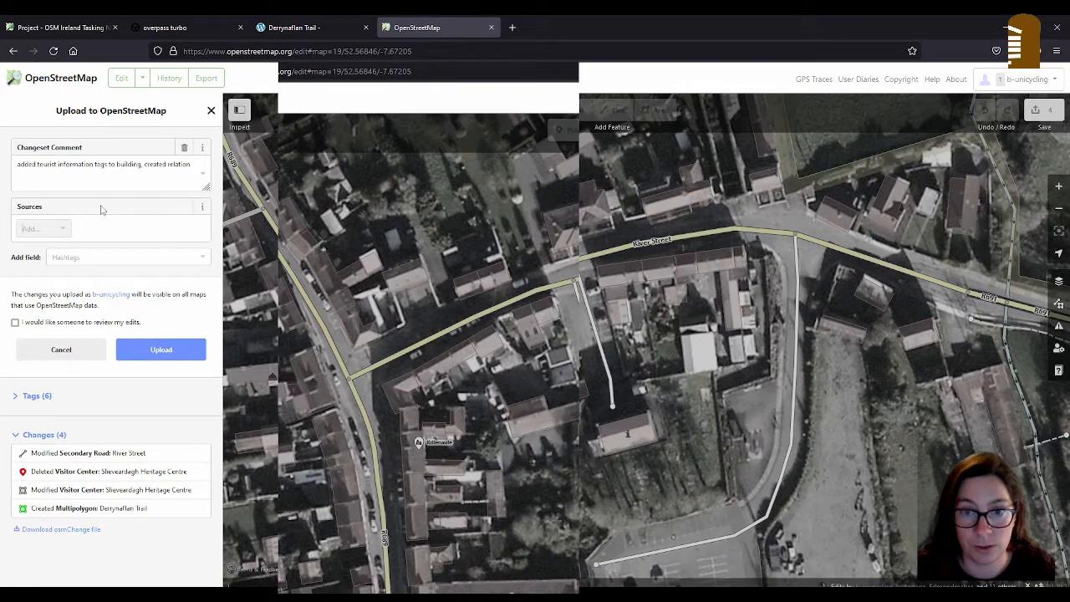
click(45, 164)
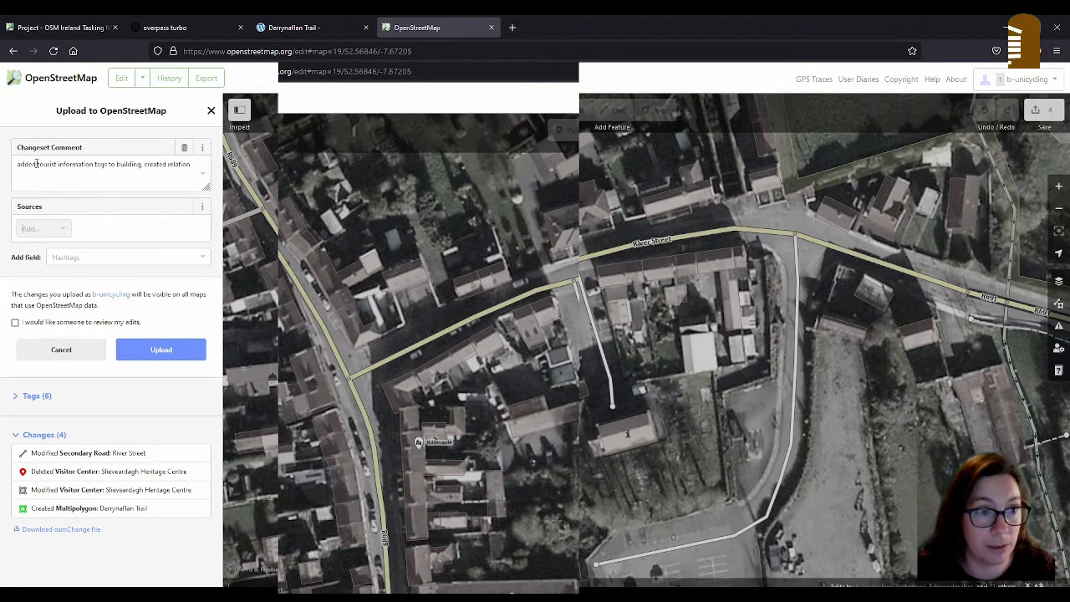
text(street name, )
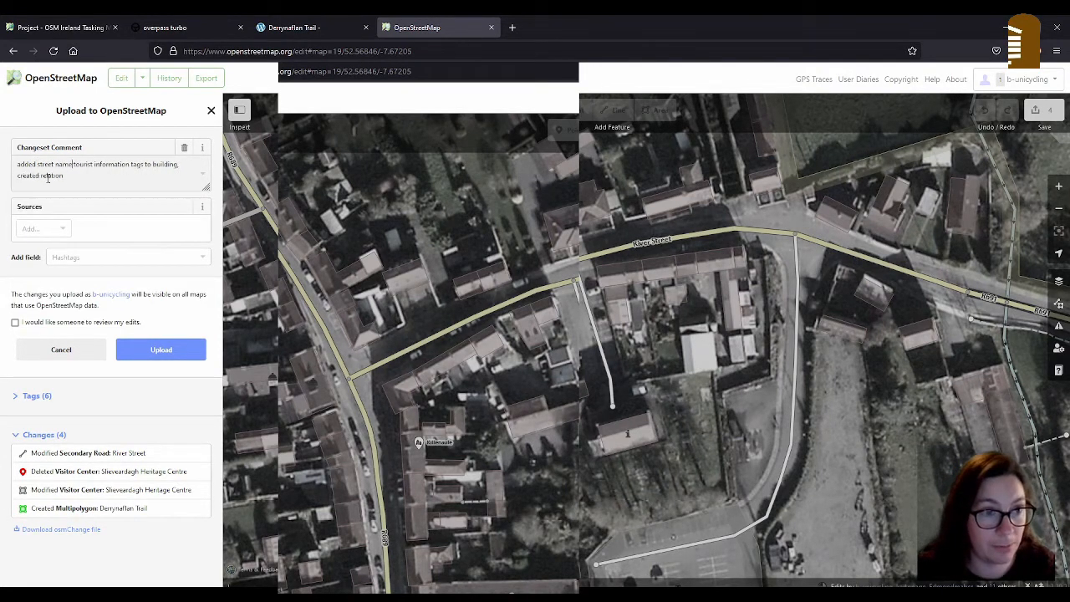
text(added)
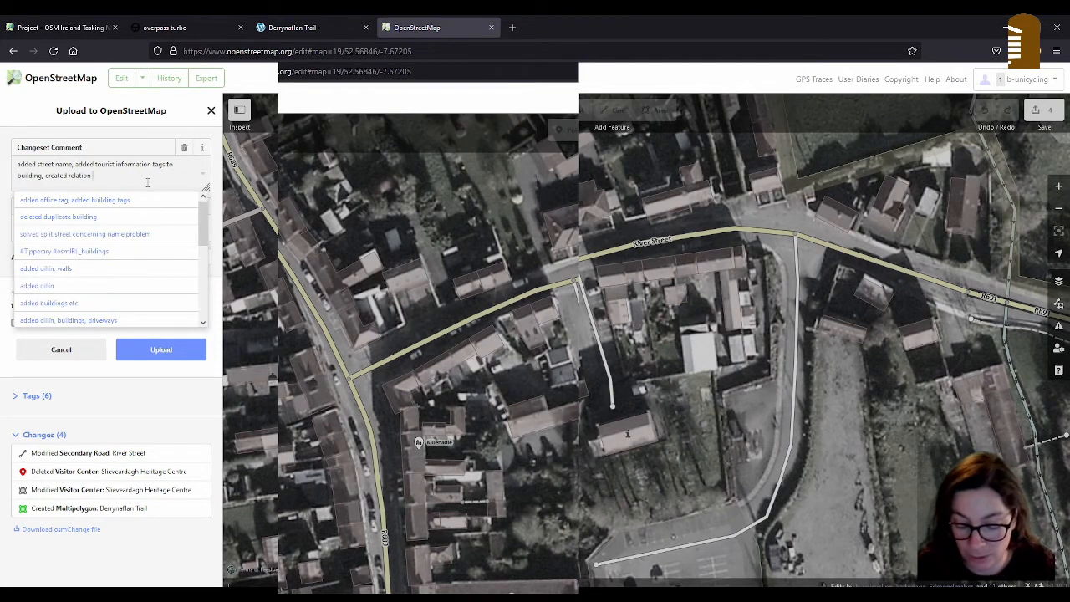
text(#)
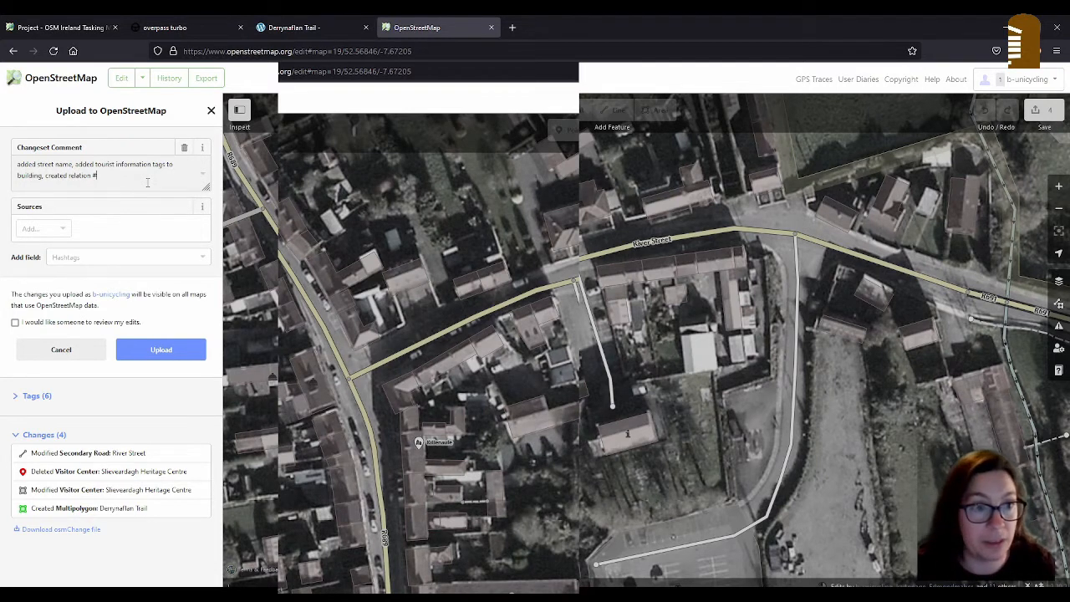
text(d)
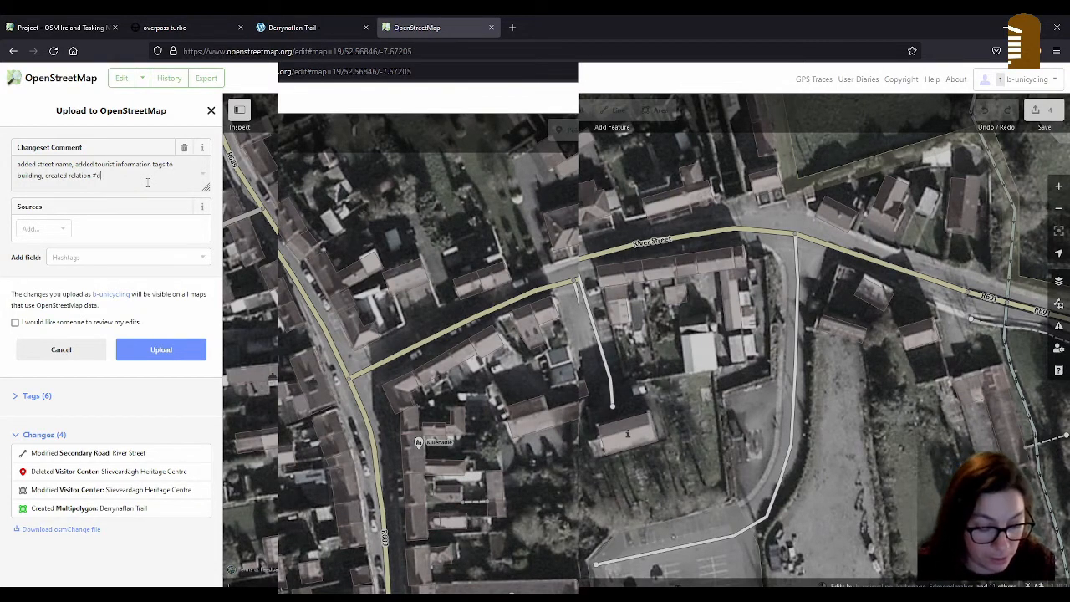
text(errynaflan)
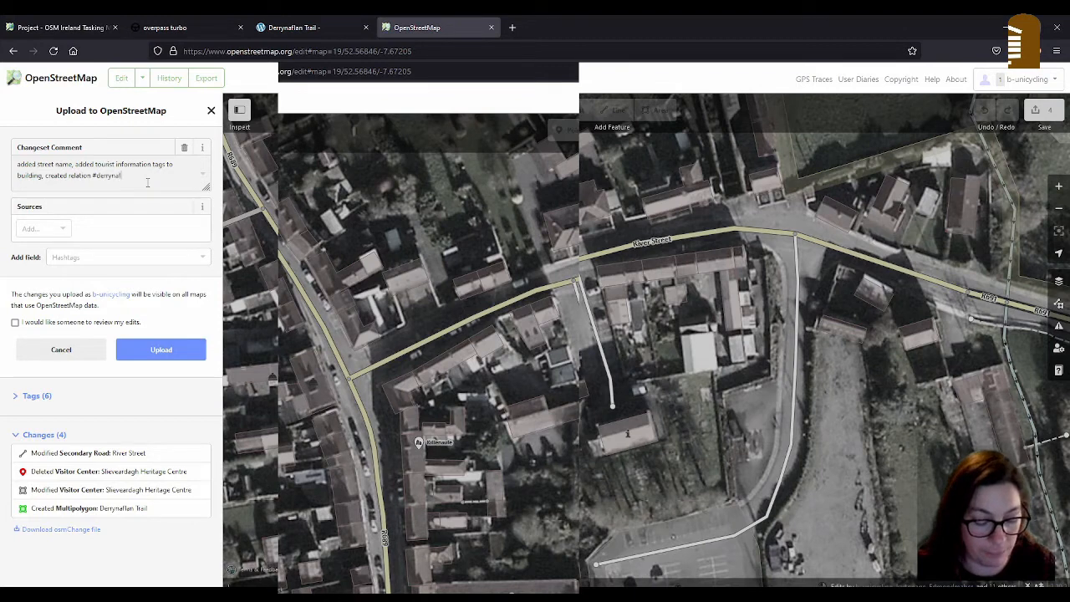
text(trail)
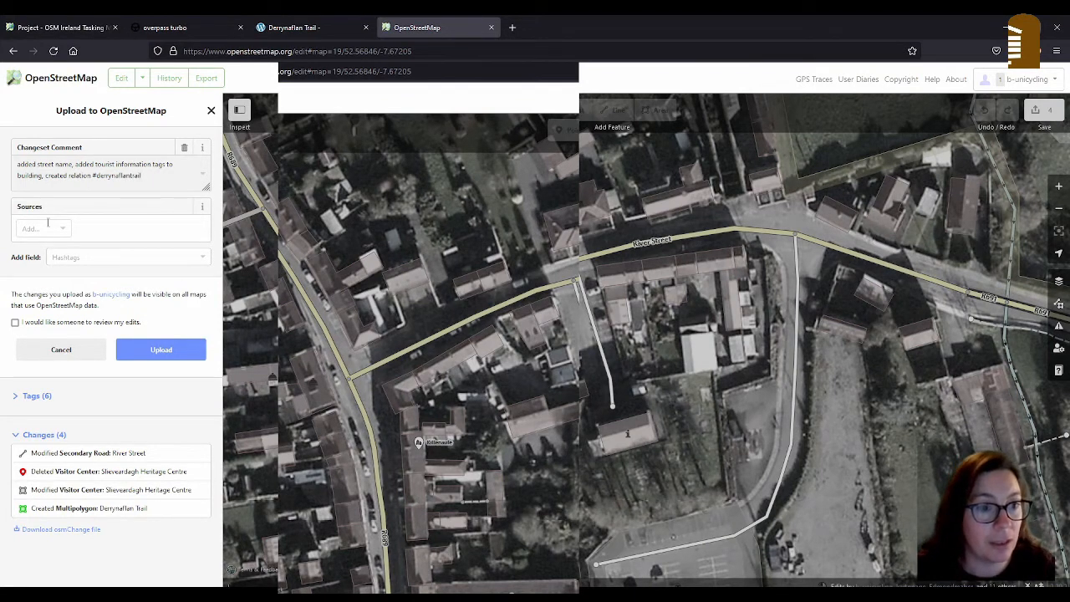
Enter Esri as the changeset source and upload the changes to OpenStreetMap
click(48, 223)
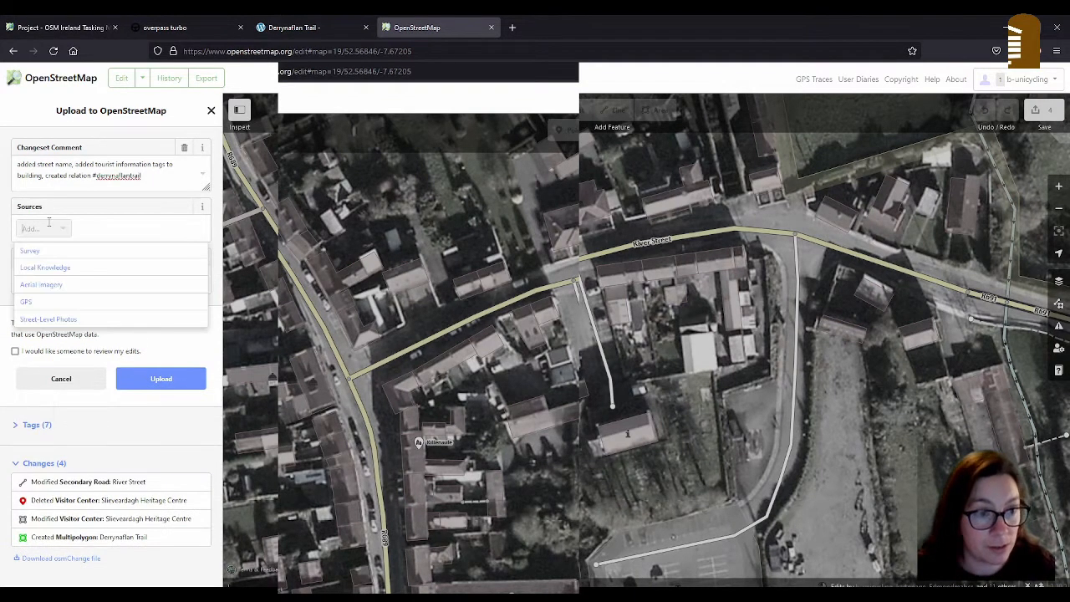
text(Esri)
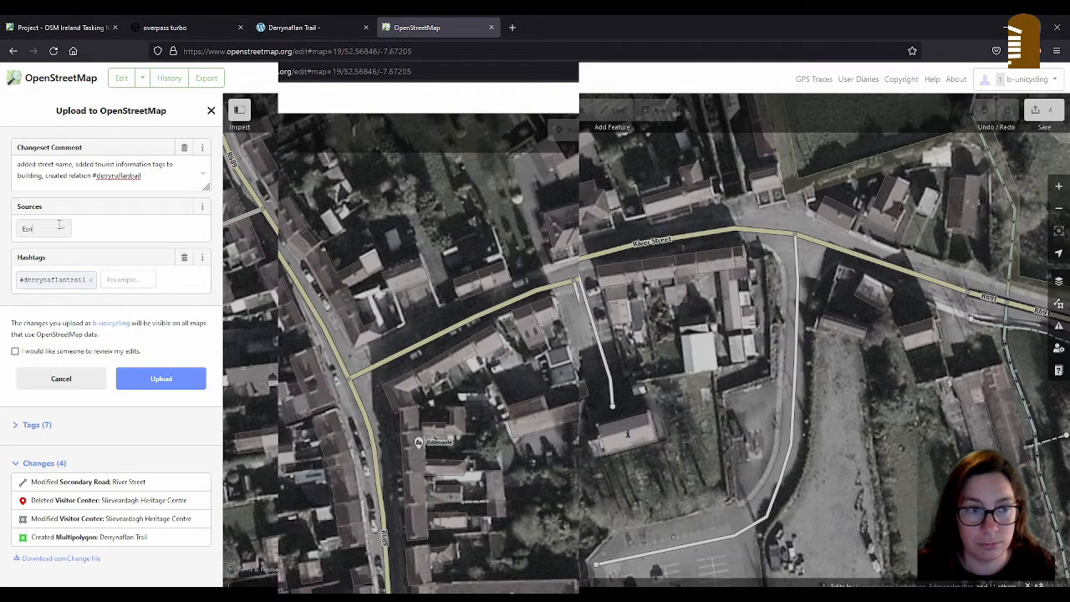
key(Return)
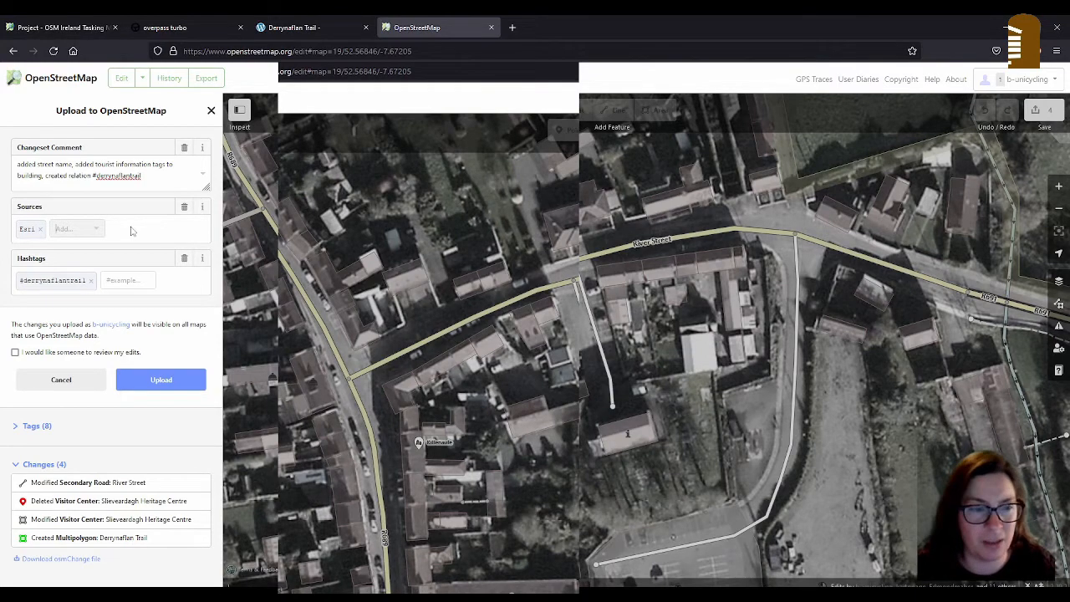
click(163, 379)
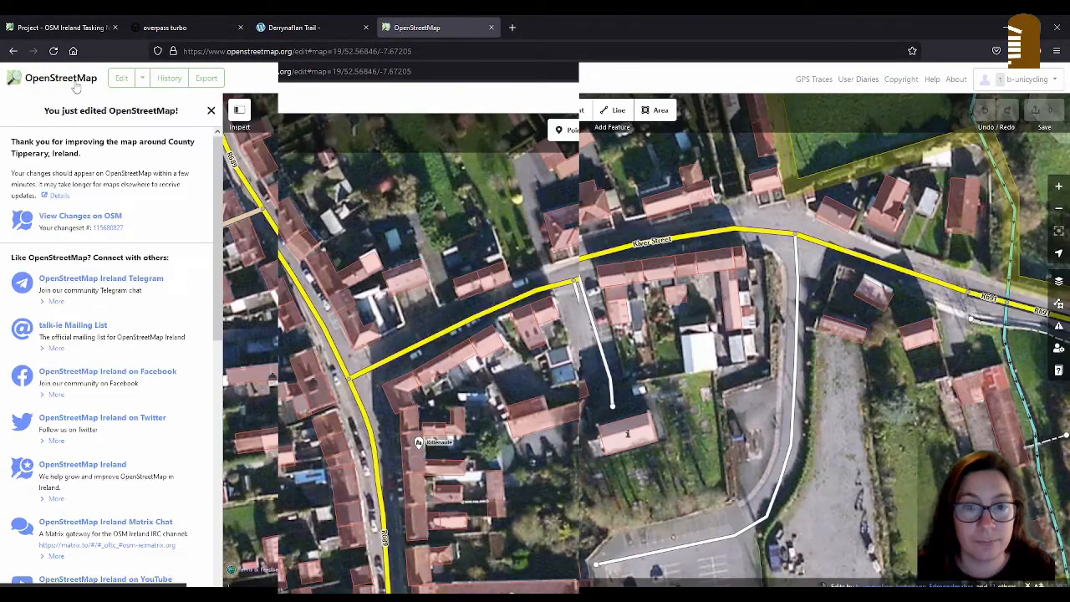
Examine the standard map around Slieveardagh Heritage Centre and River Street for the uploaded changes, reloading the page
click(74, 85)
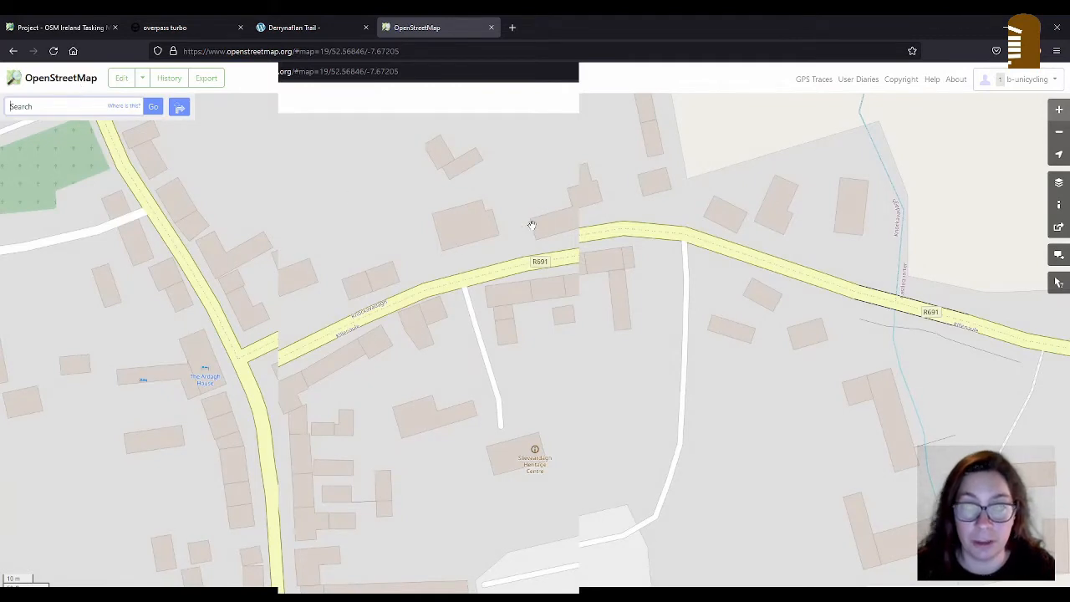
drag(621, 360, 617, 319)
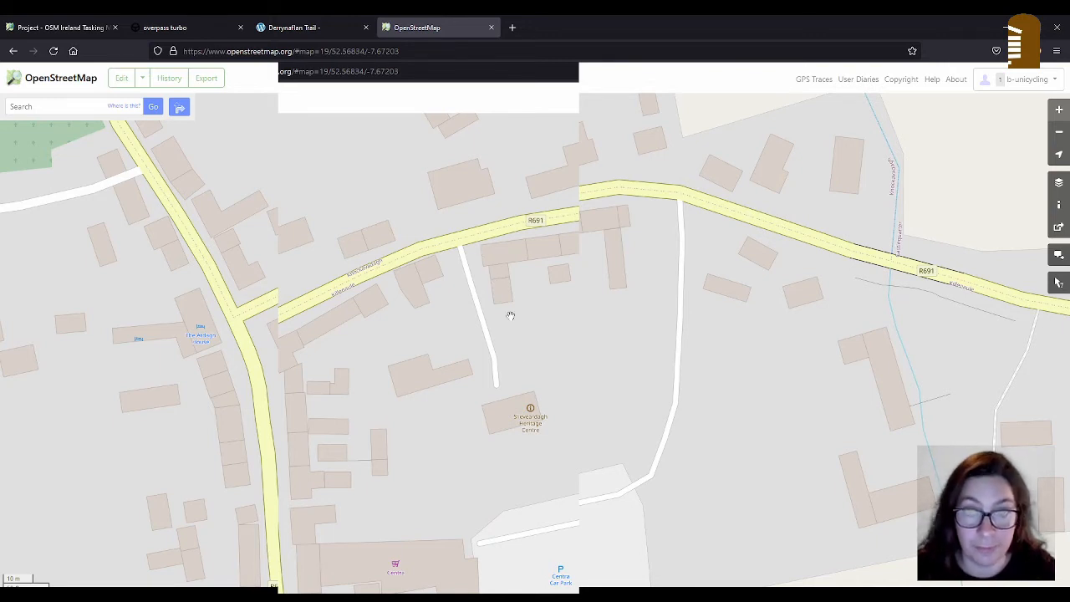
drag(573, 451, 561, 339)
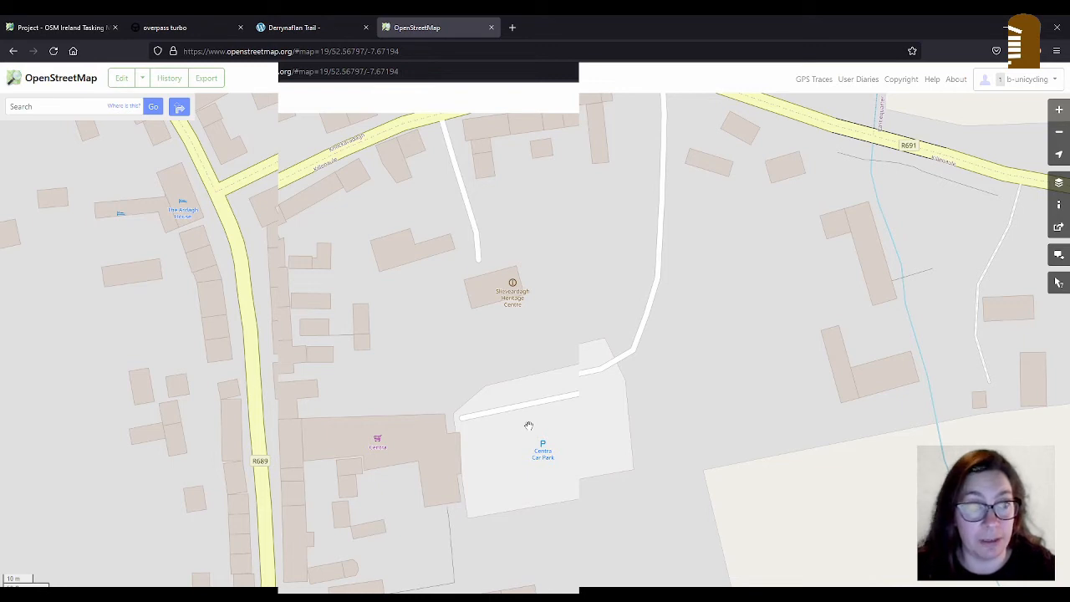
scroll(538, 446, down, 1)
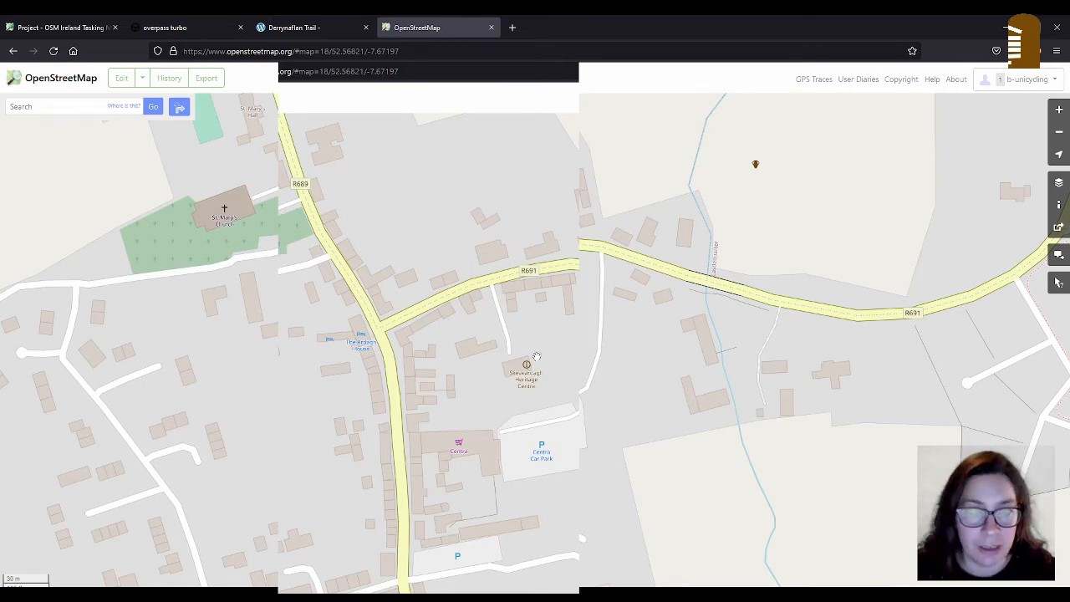
scroll(539, 335, down, 1)
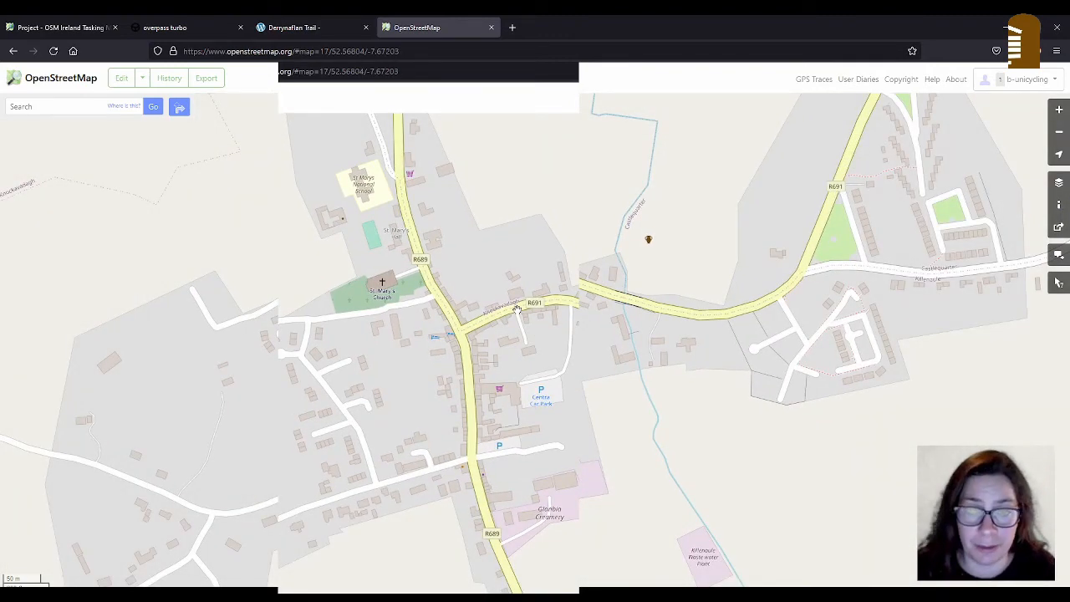
scroll(507, 305, up, 1)
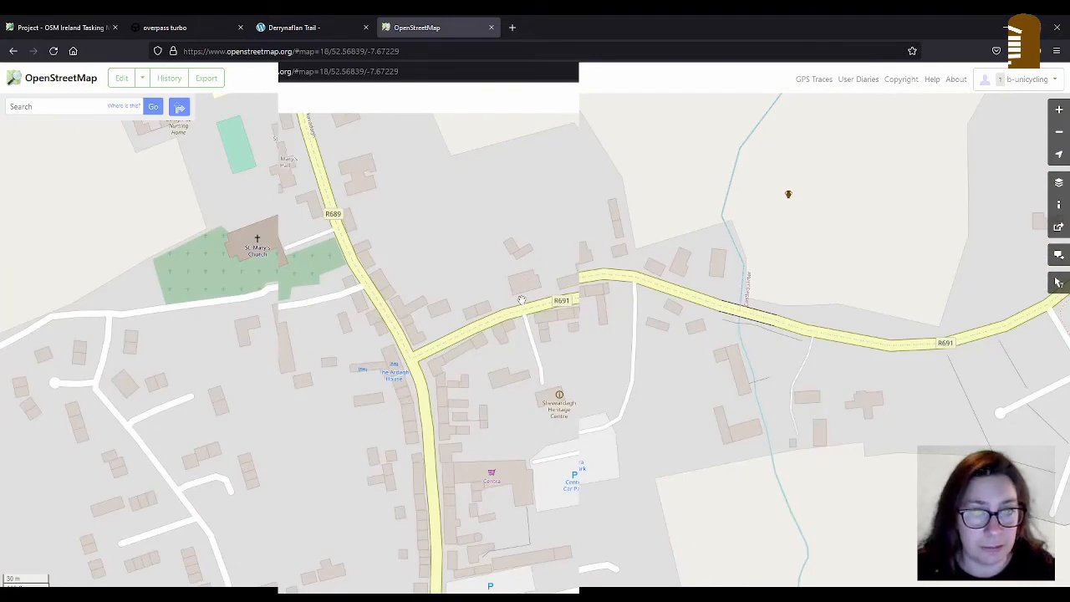
scroll(494, 384, down, 1)
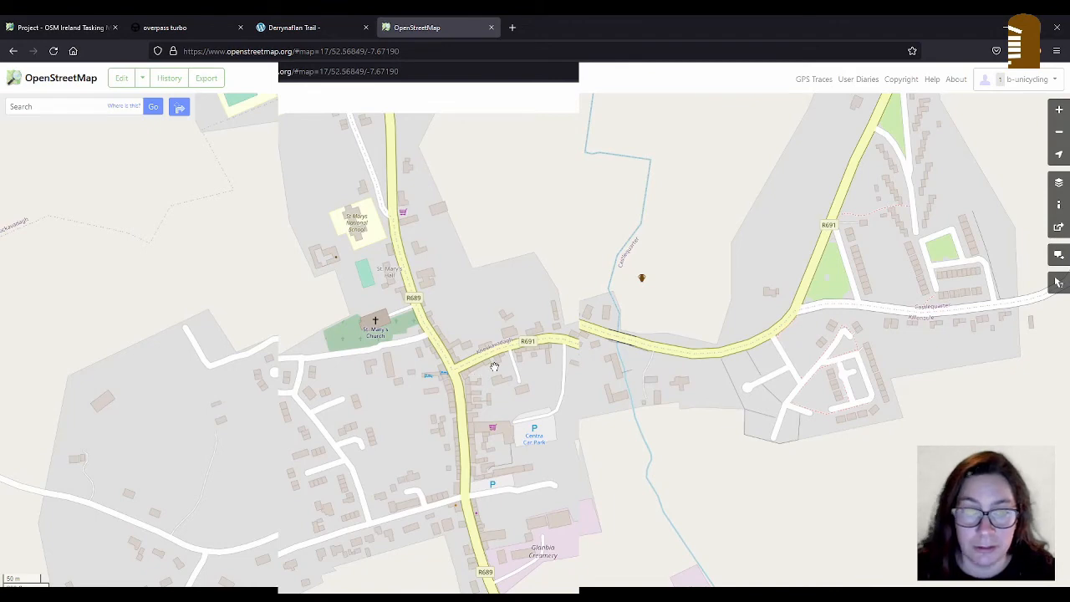
scroll(556, 376, up, 2)
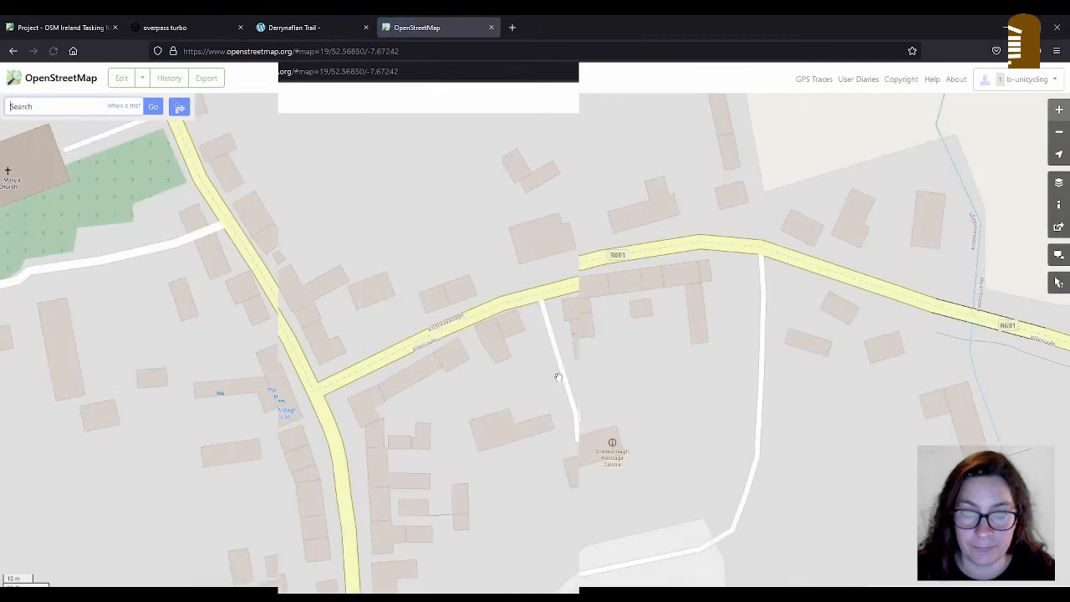
drag(557, 375, 486, 348)
drag(471, 247, 472, 287)
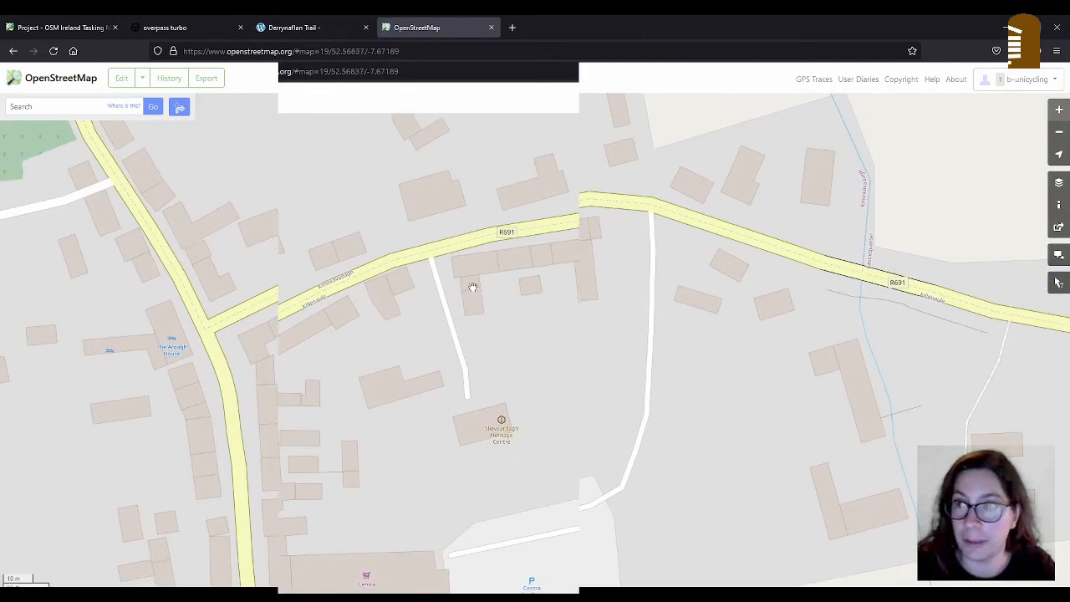
key(F5)
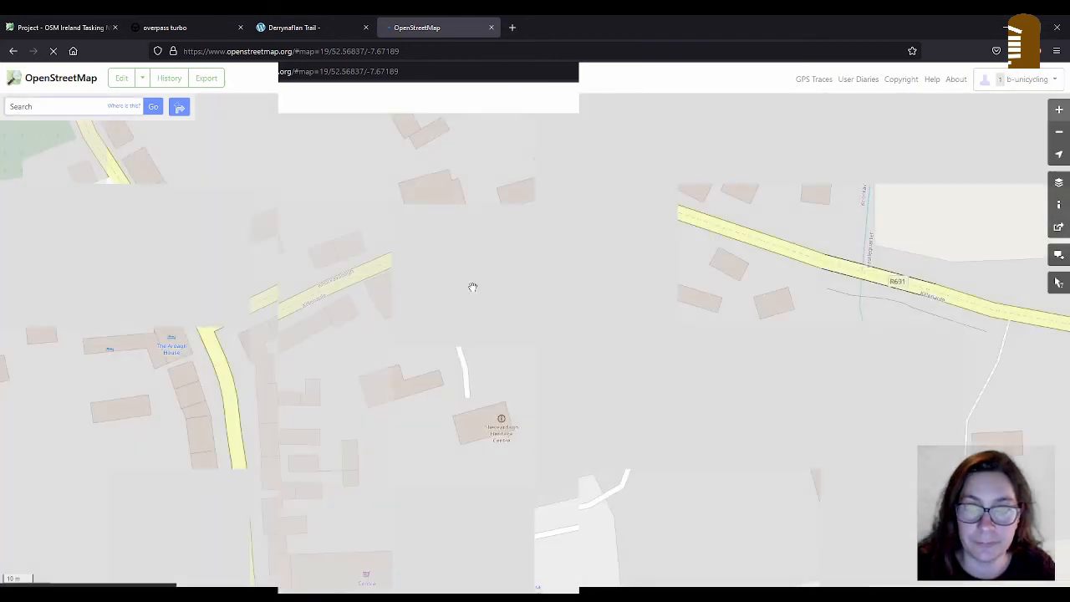